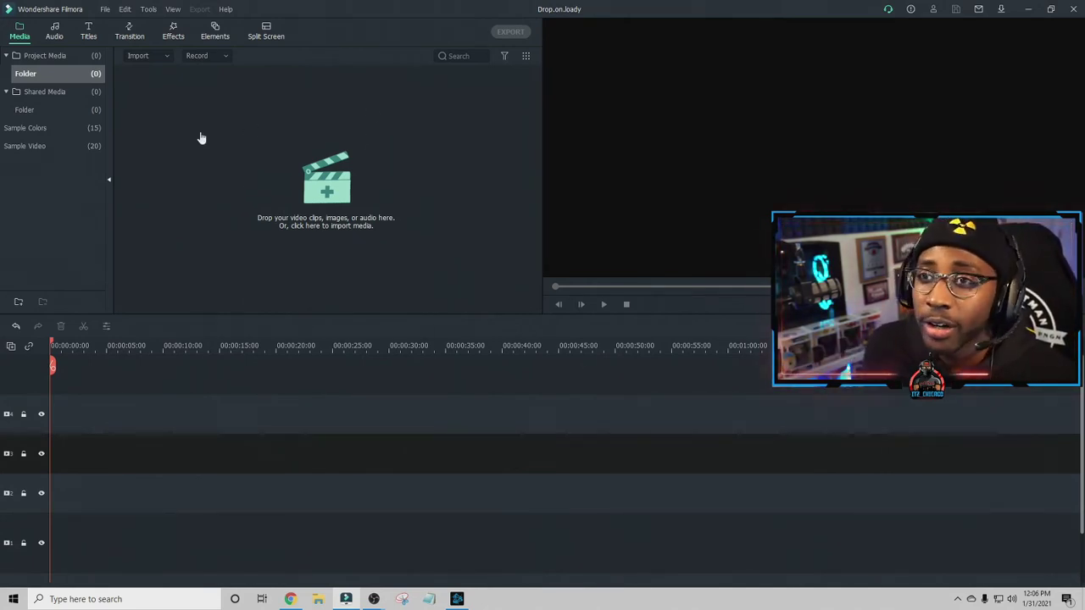
- Import the clip 'I dont care about this boy!!' from Downloads into the media library
click(108, 11)
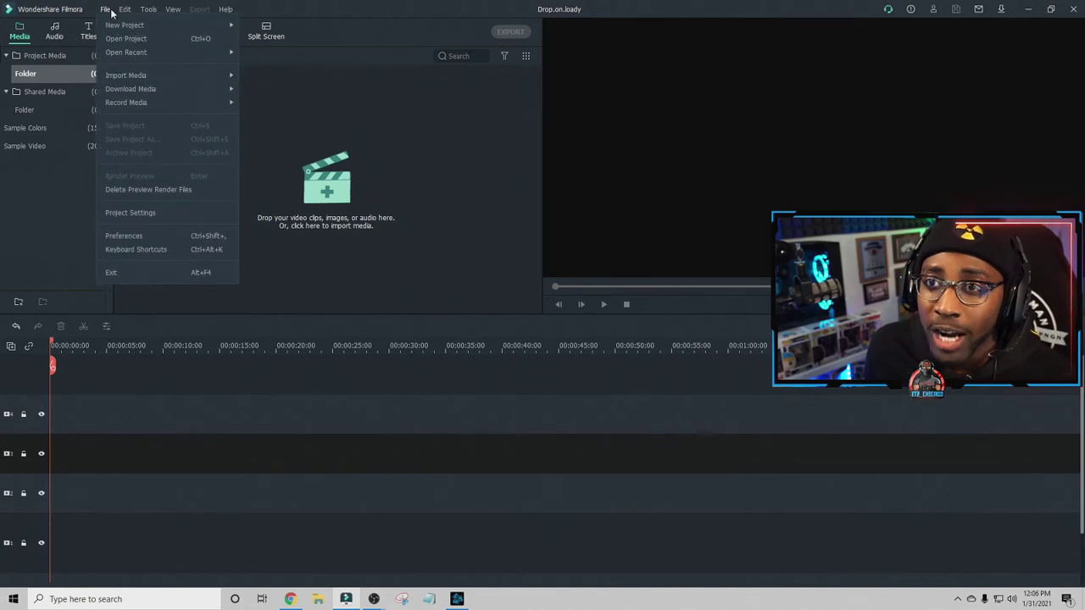
mouse_move(158, 26)
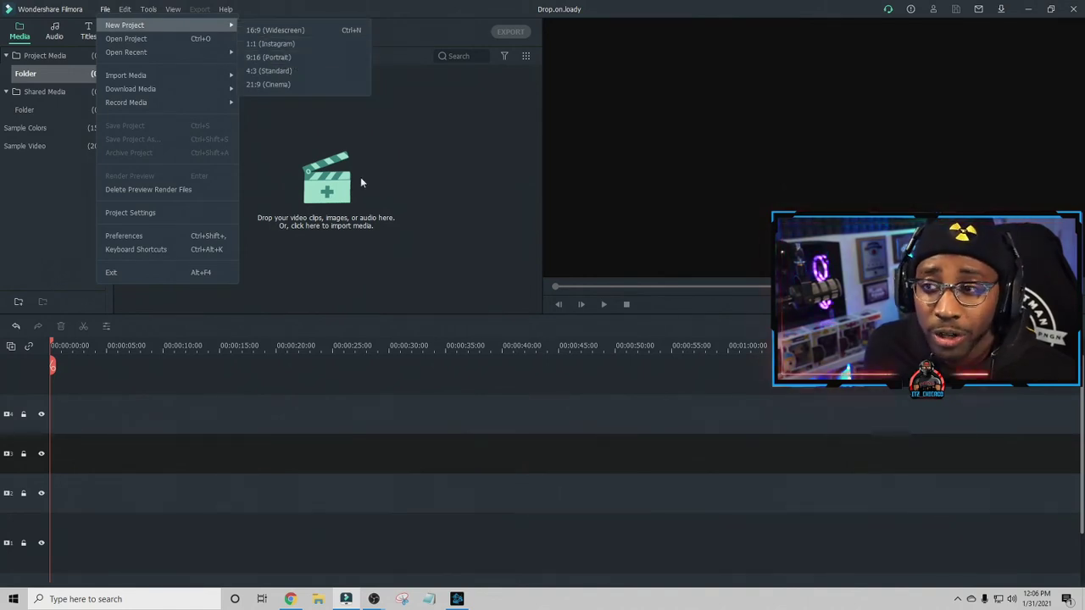
click(379, 250)
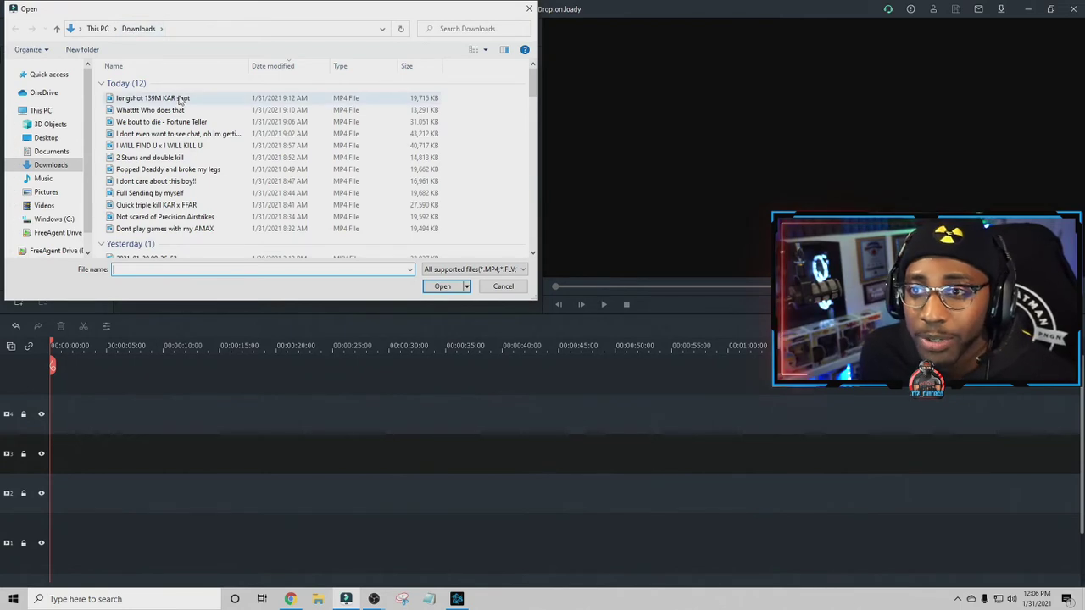
click(175, 185)
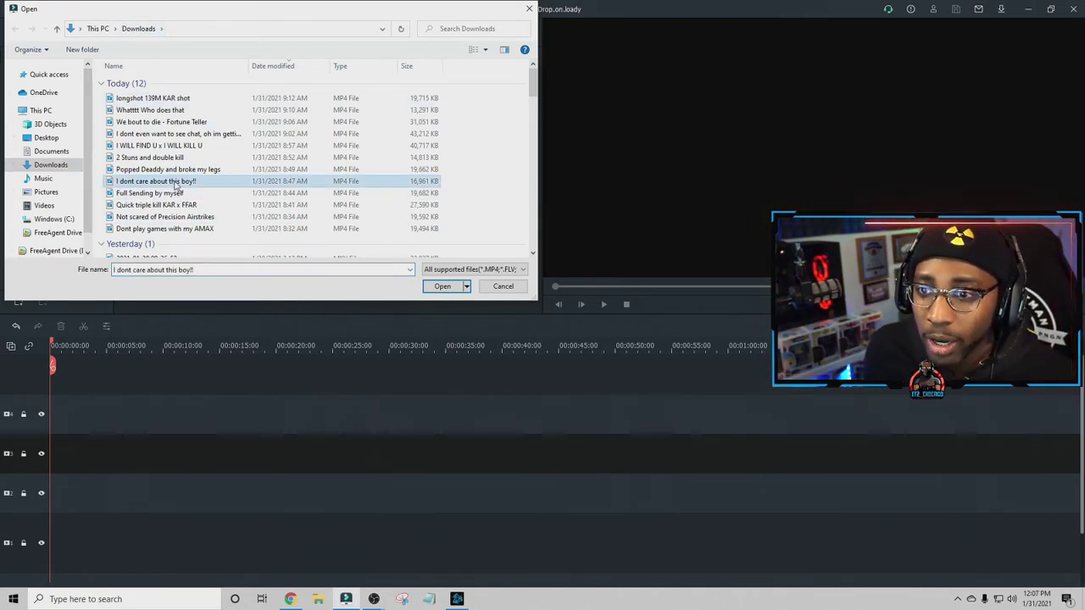
click(450, 286)
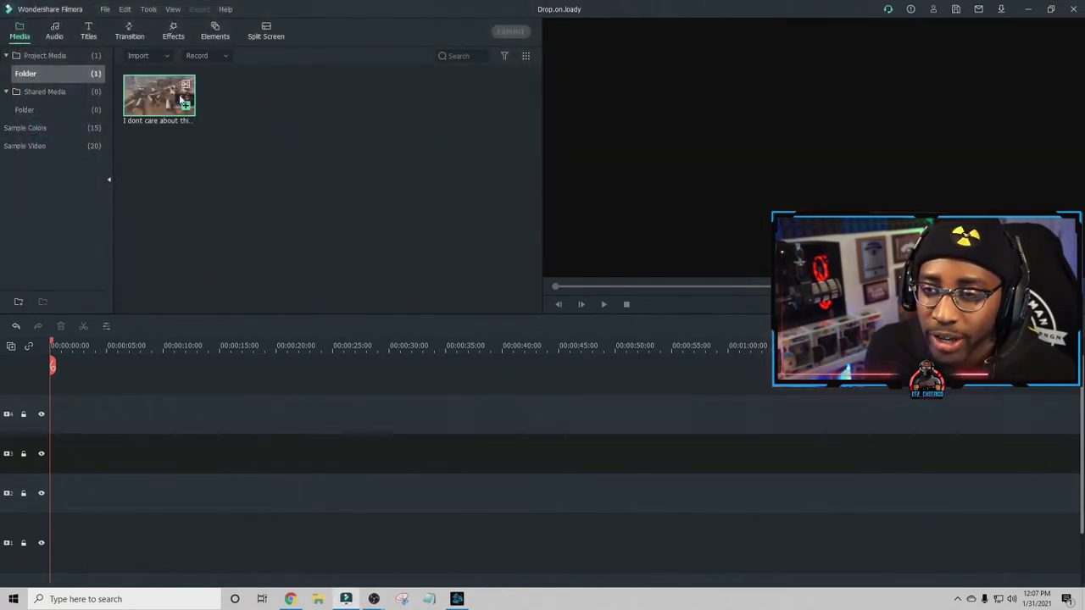
- Make video track 1 the target track, undoing an extra empty video track added along the way
mouse_move(188, 109)
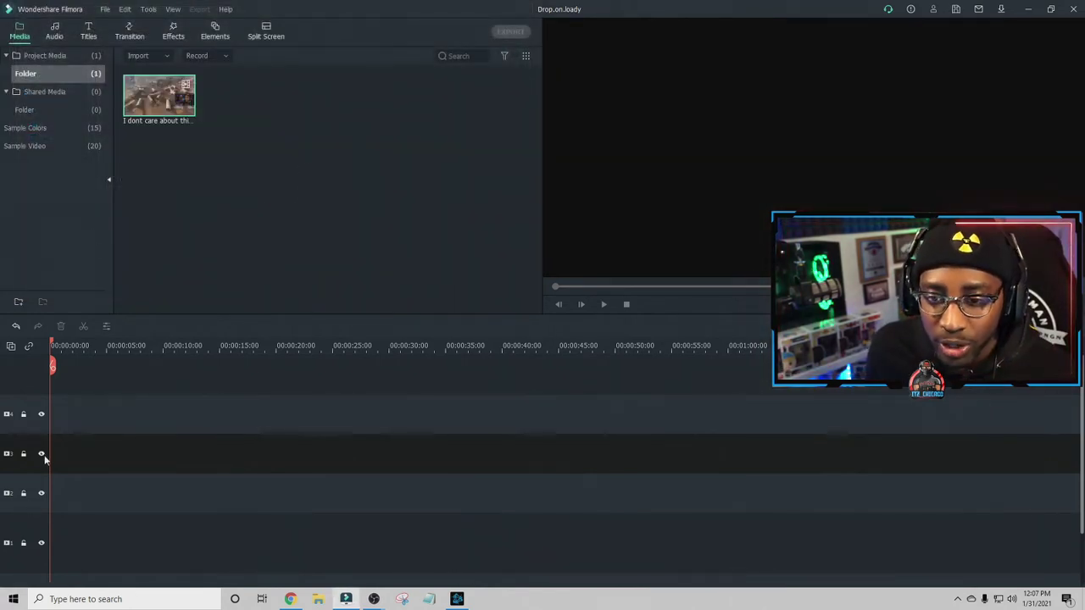
scroll(41, 462, down, 1)
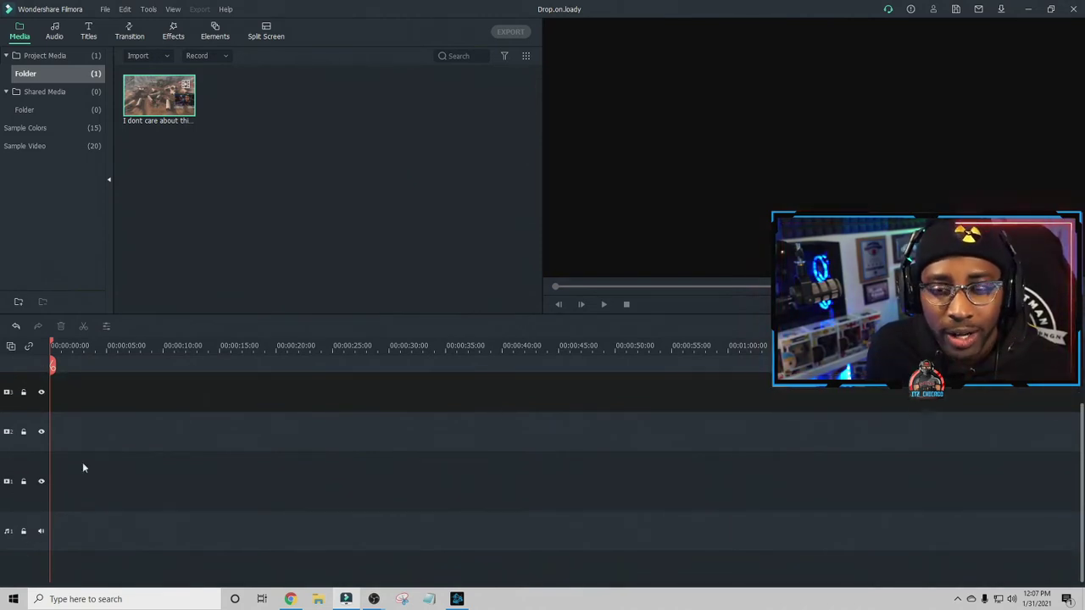
right_click(25, 463)
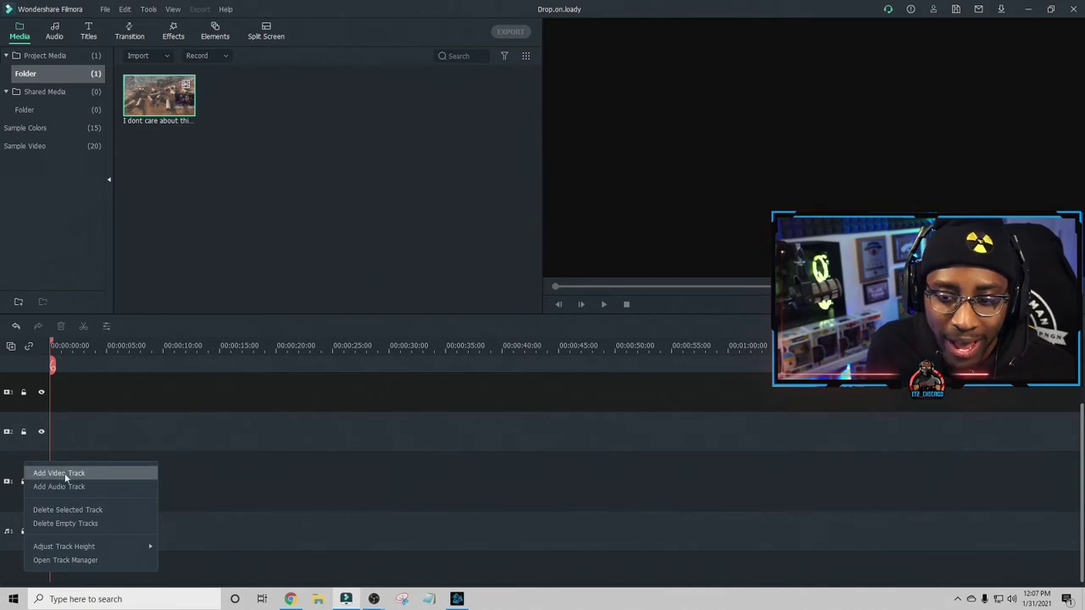
click(65, 474)
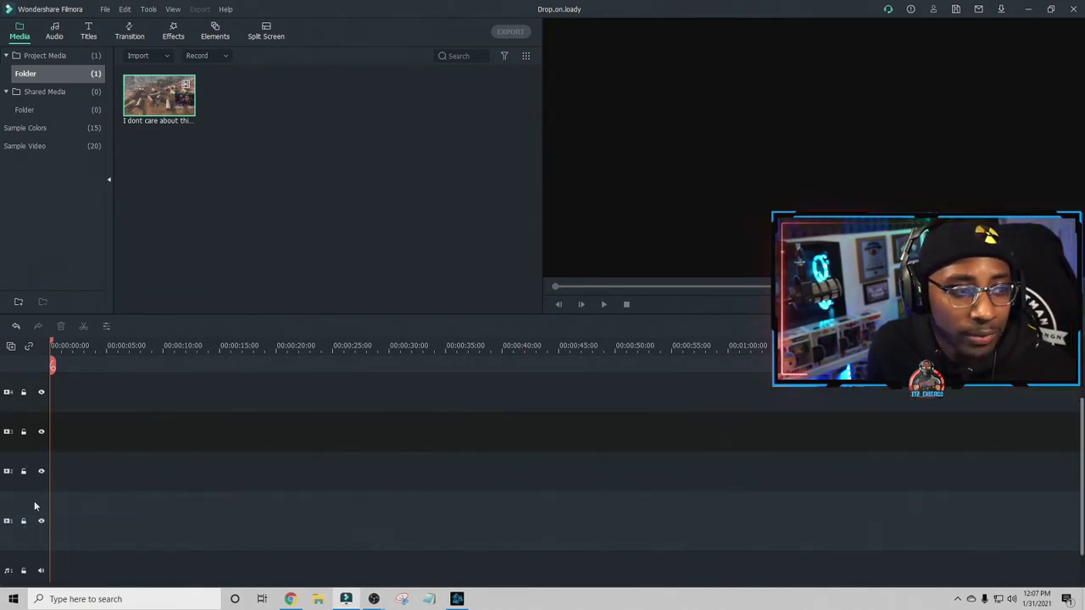
key(ctrl+z)
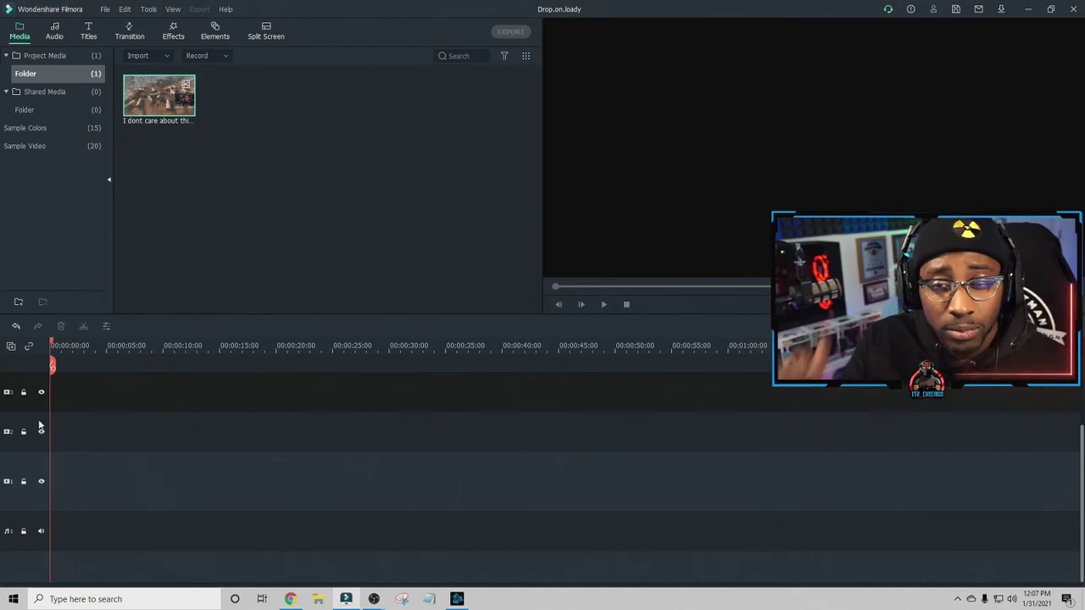
click(29, 499)
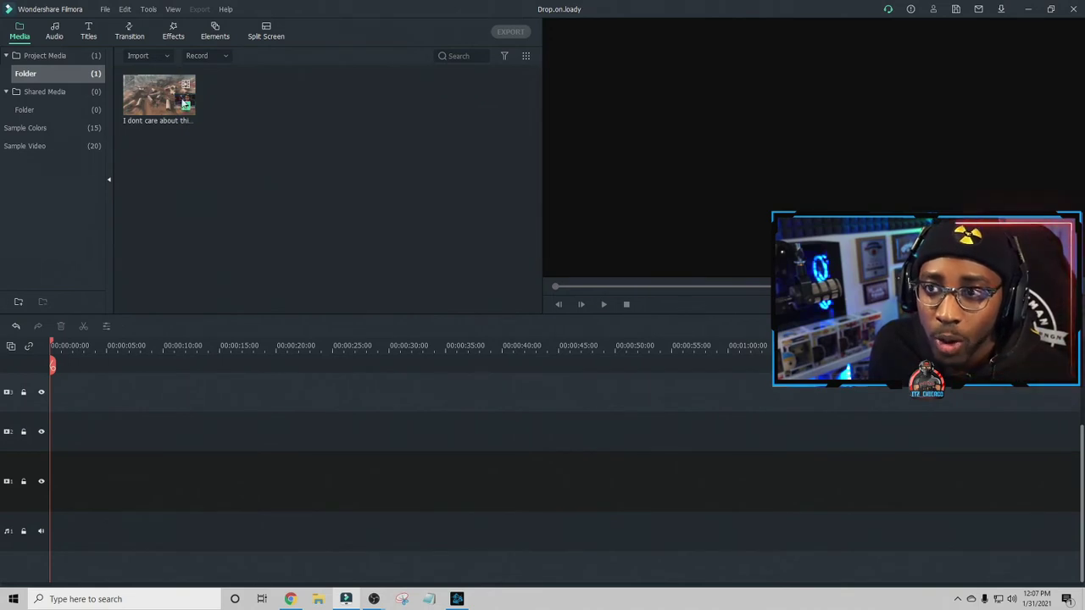
mouse_move(189, 105)
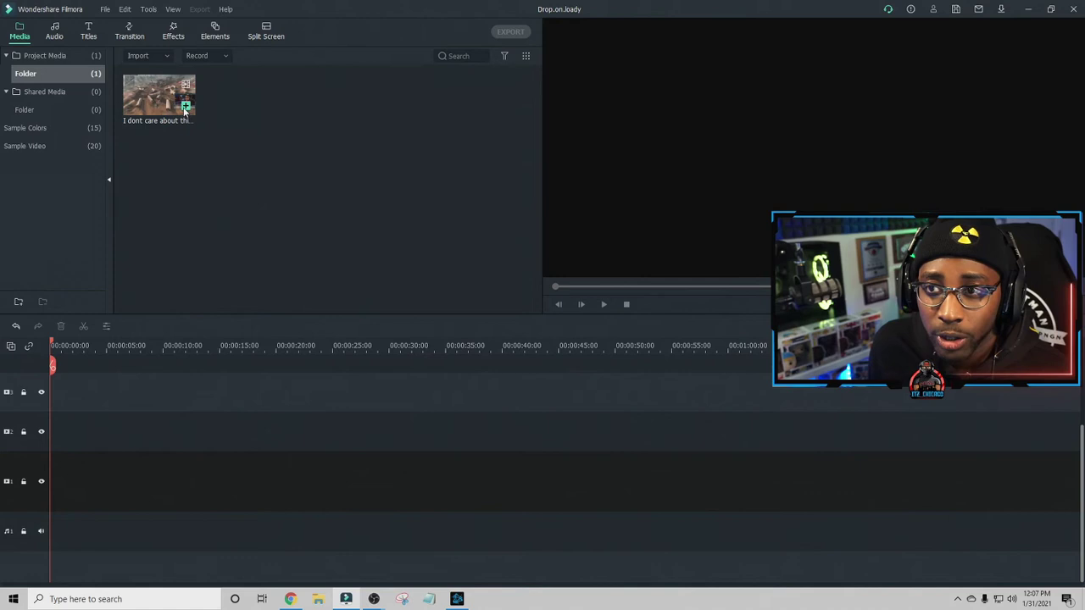
- Add the gameplay clip to track 1, keeping the 1080 x 1920 25fps project settings
click(186, 107)
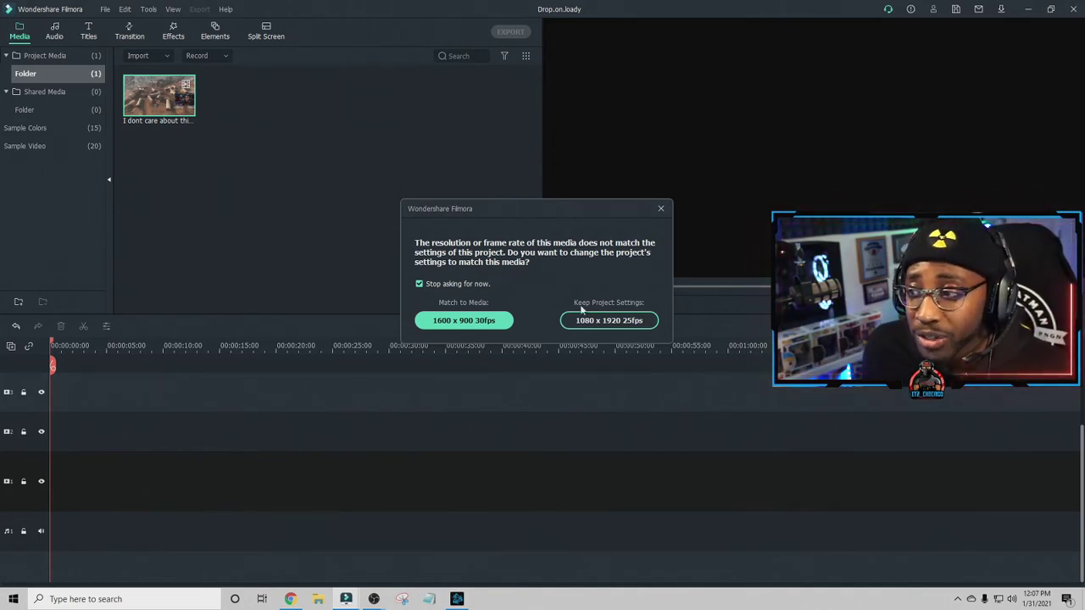
click(625, 322)
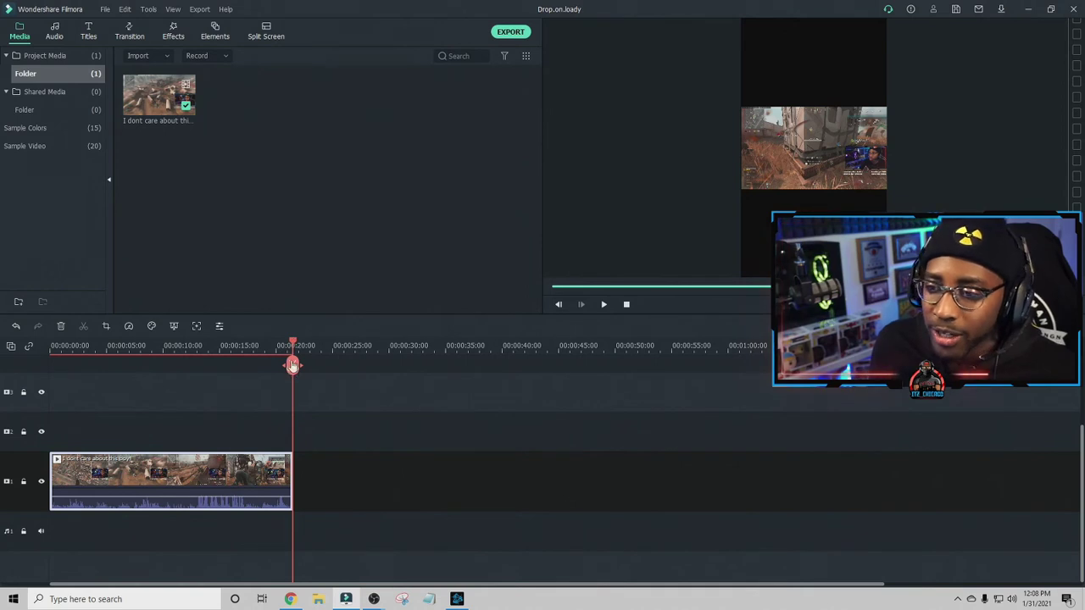
- Add a second copy of the gameplay clip on track 2, stacked above the original at 0:00
drag(294, 341, 52, 343)
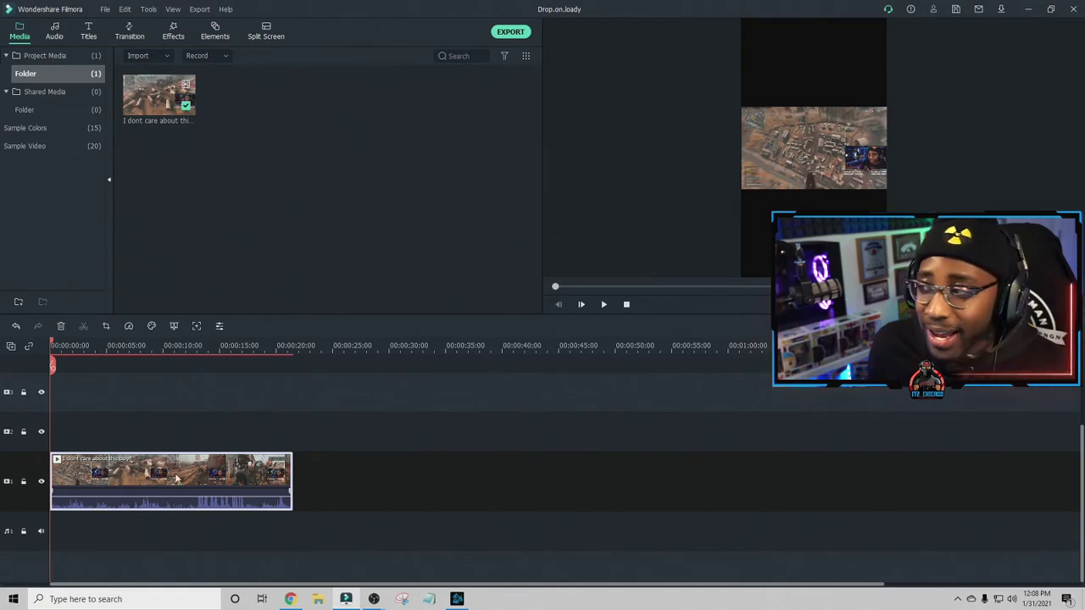
click(847, 126)
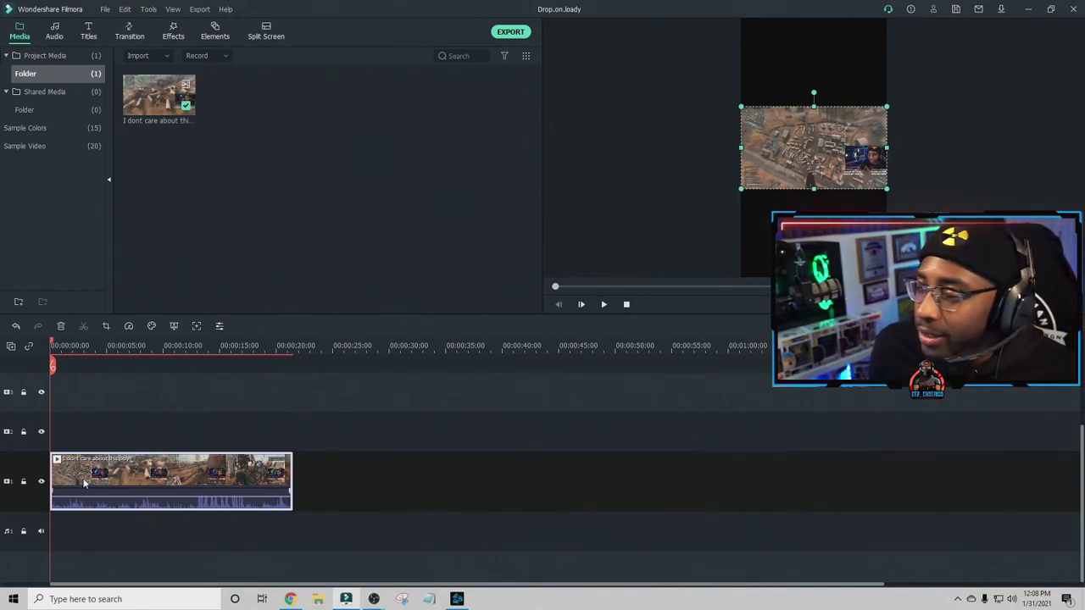
click(34, 445)
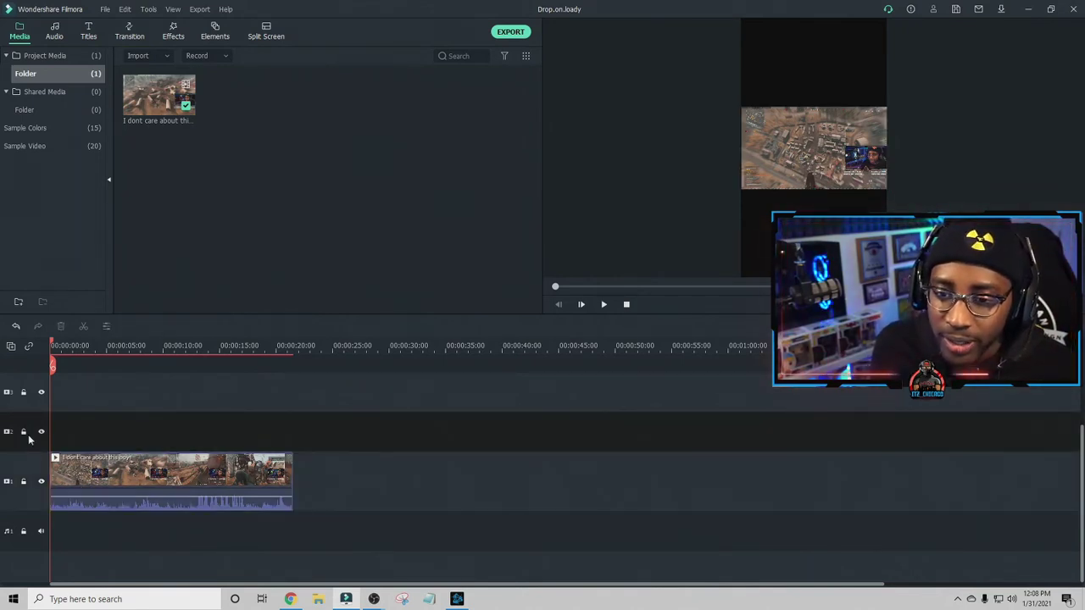
click(185, 105)
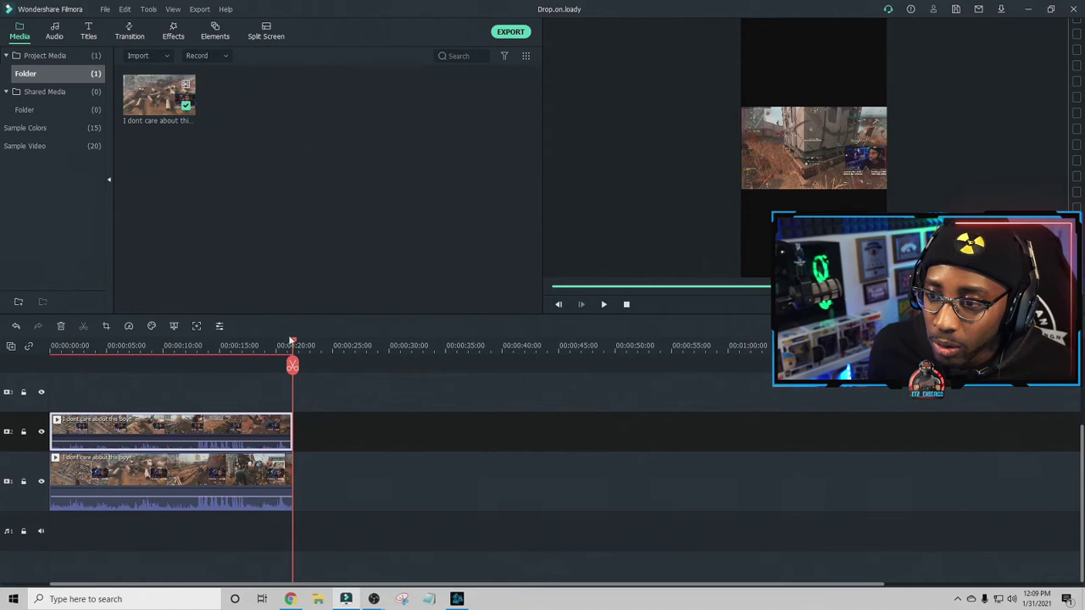
click(53, 347)
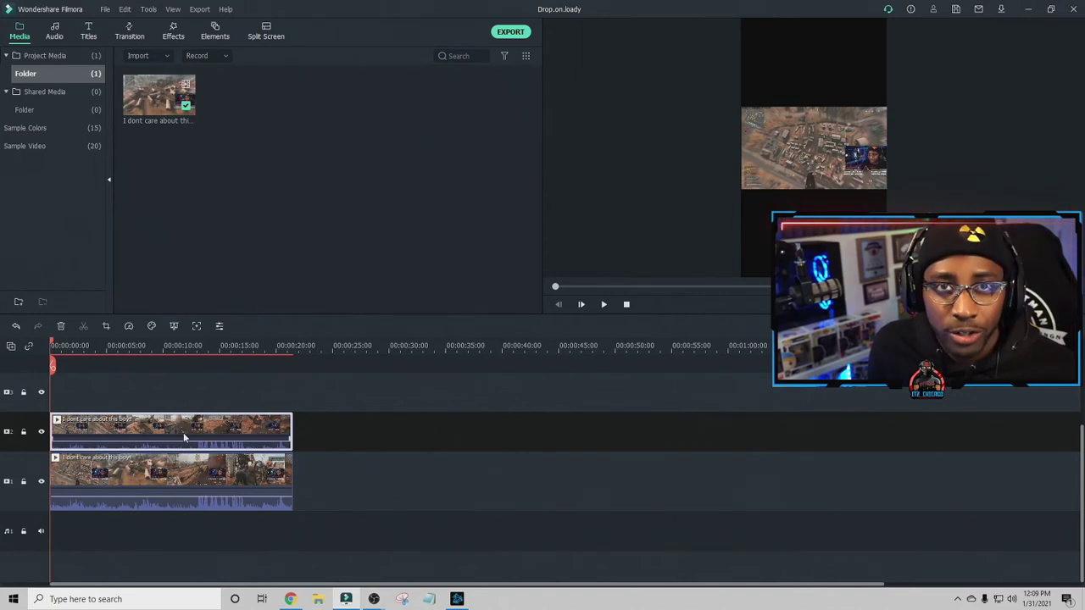
- Mute the audio of the upper clip on track 2 and reselect it
mouse_move(180, 440)
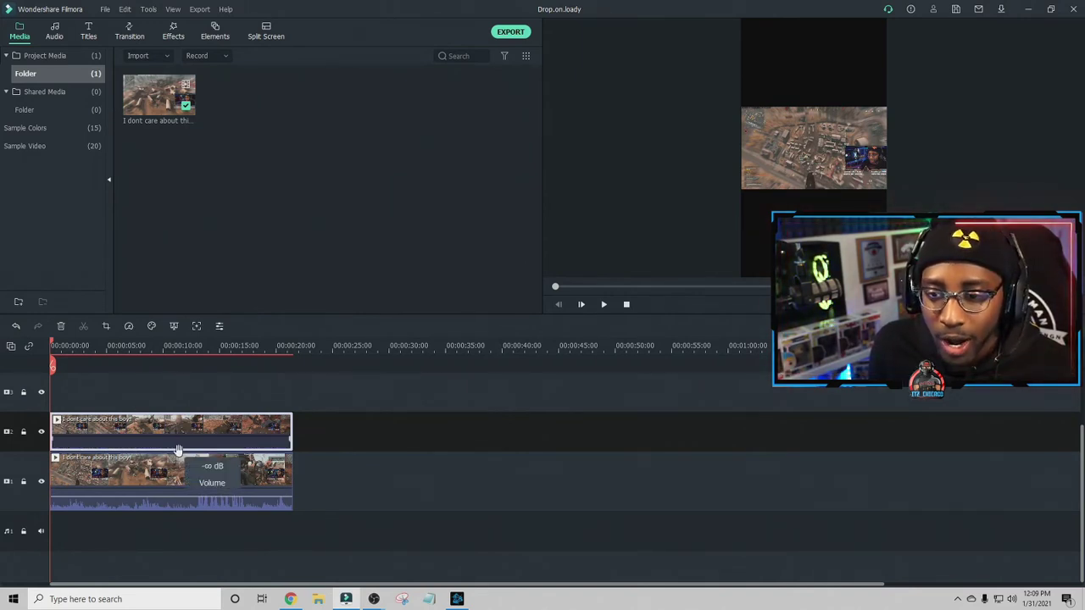
mouse_move(181, 498)
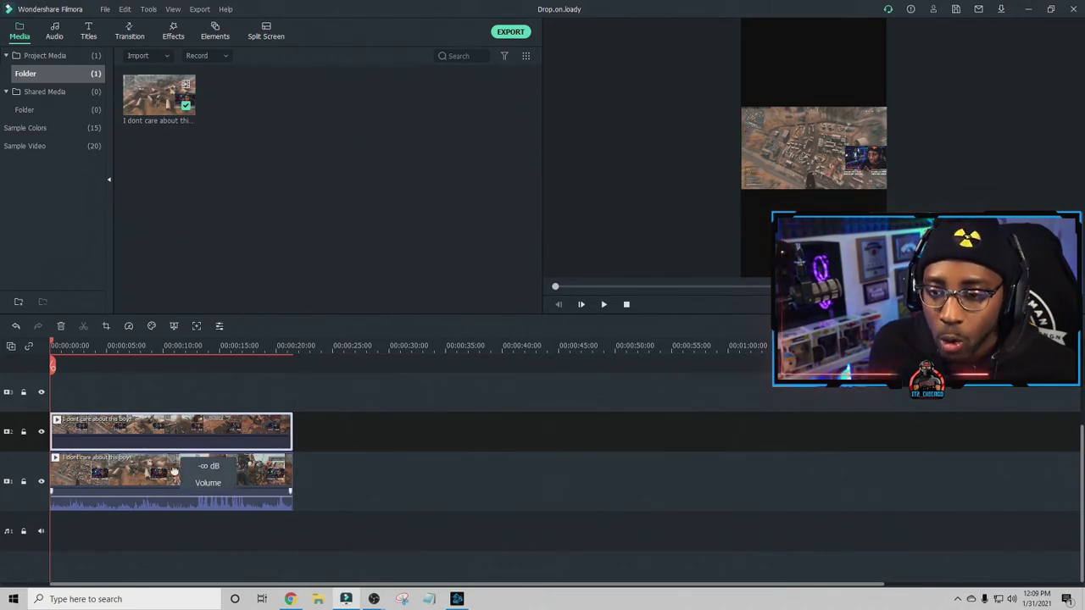
right_click(173, 432)
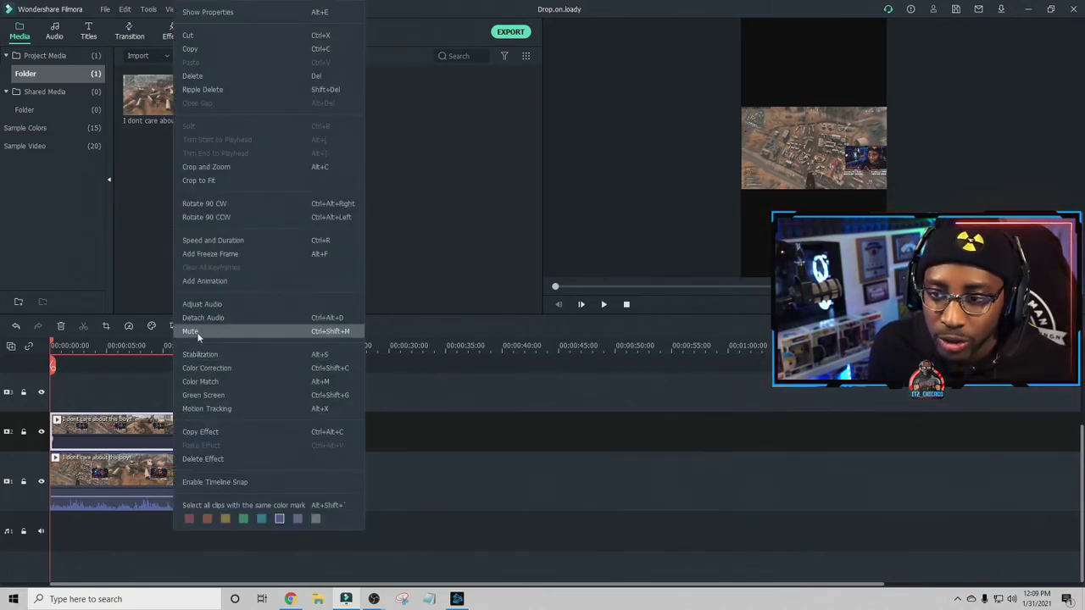
click(163, 393)
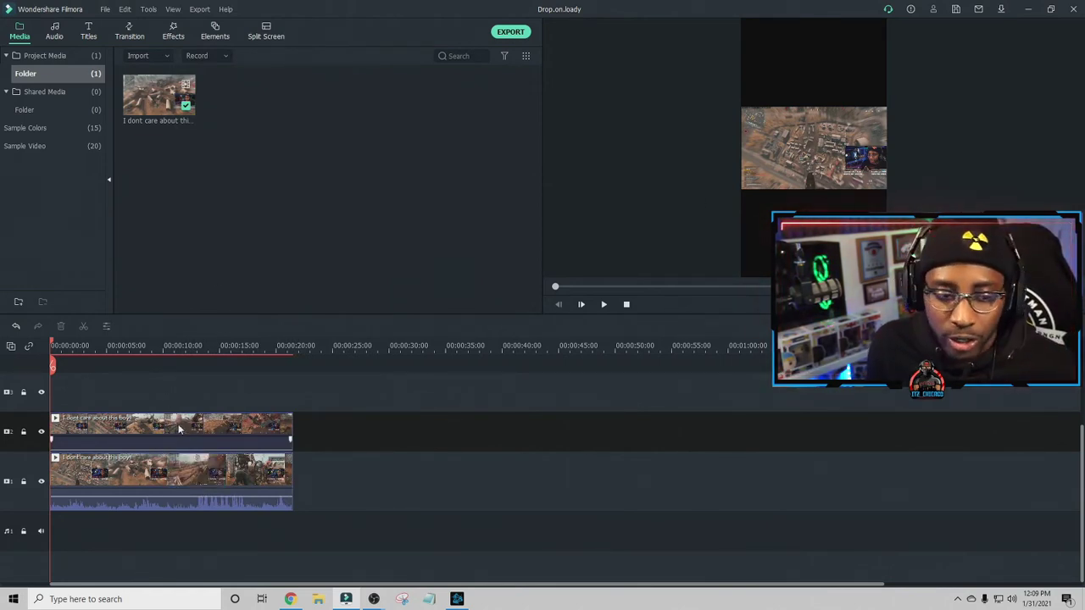
click(179, 425)
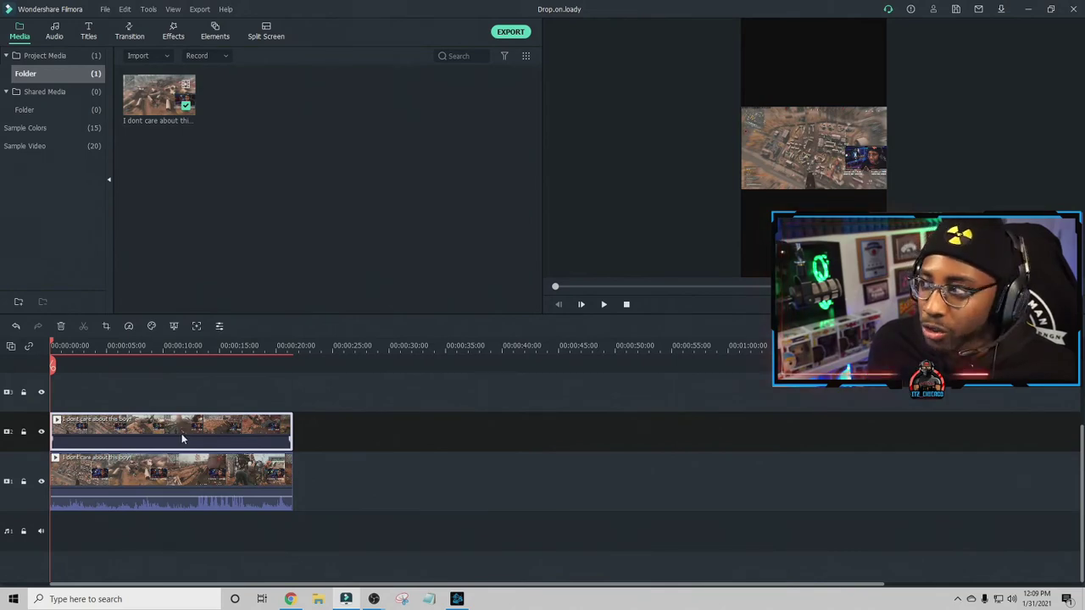
right_click(182, 434)
- Crop the upper clip to the 414 x 233 facecam area in the bottom-right corner
click(241, 166)
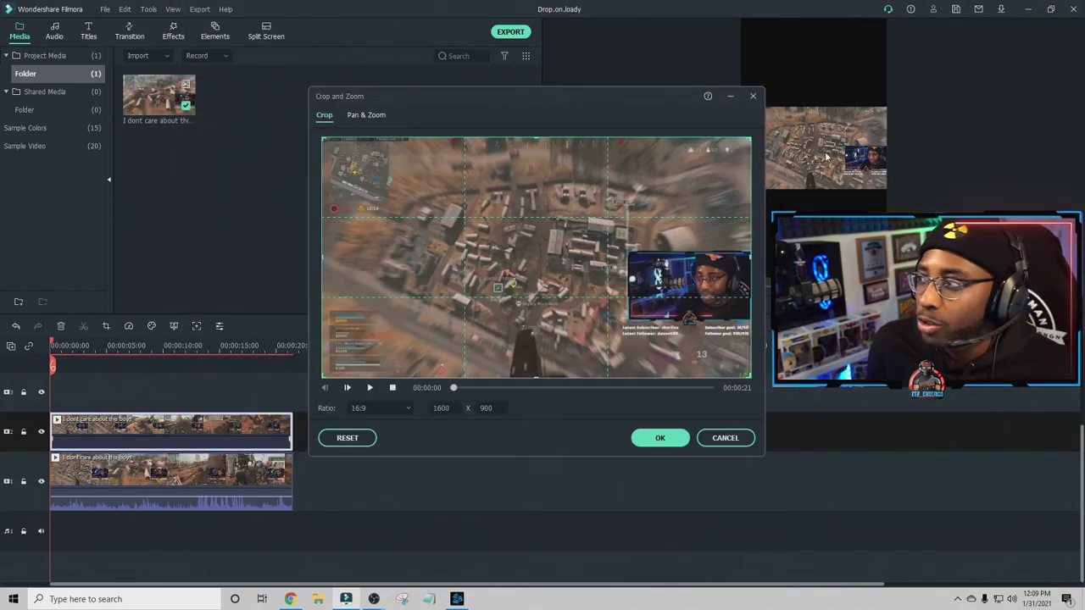
drag(323, 138, 630, 304)
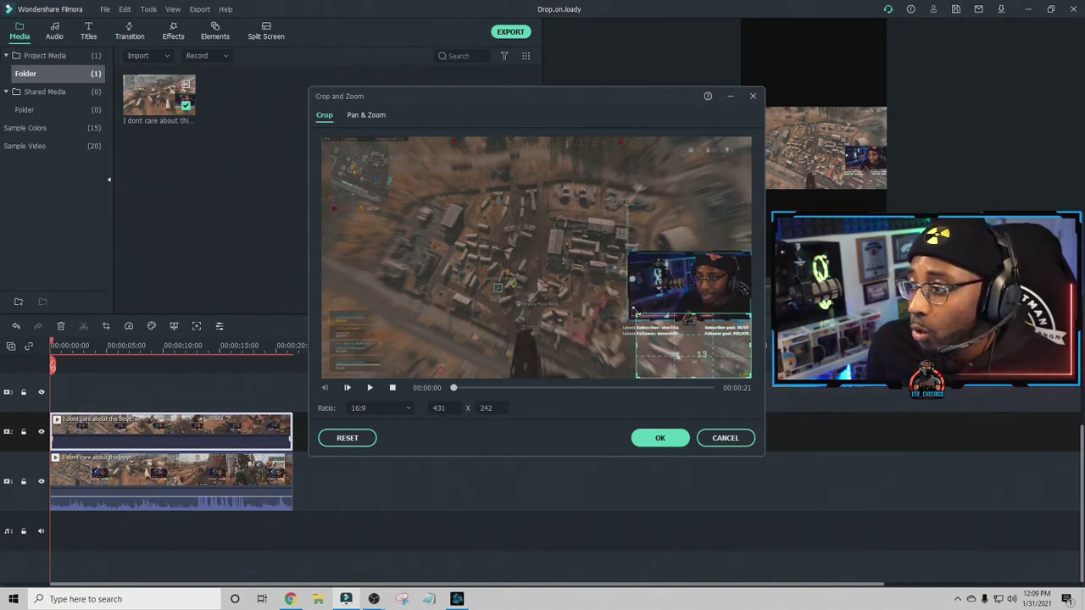
drag(699, 342, 657, 308)
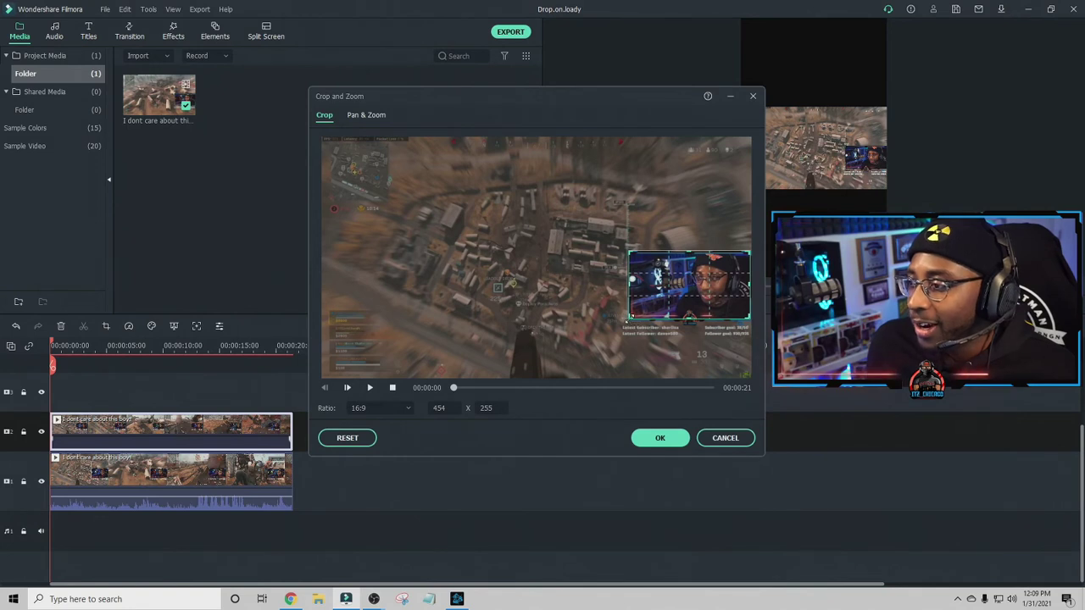
drag(628, 320, 637, 316)
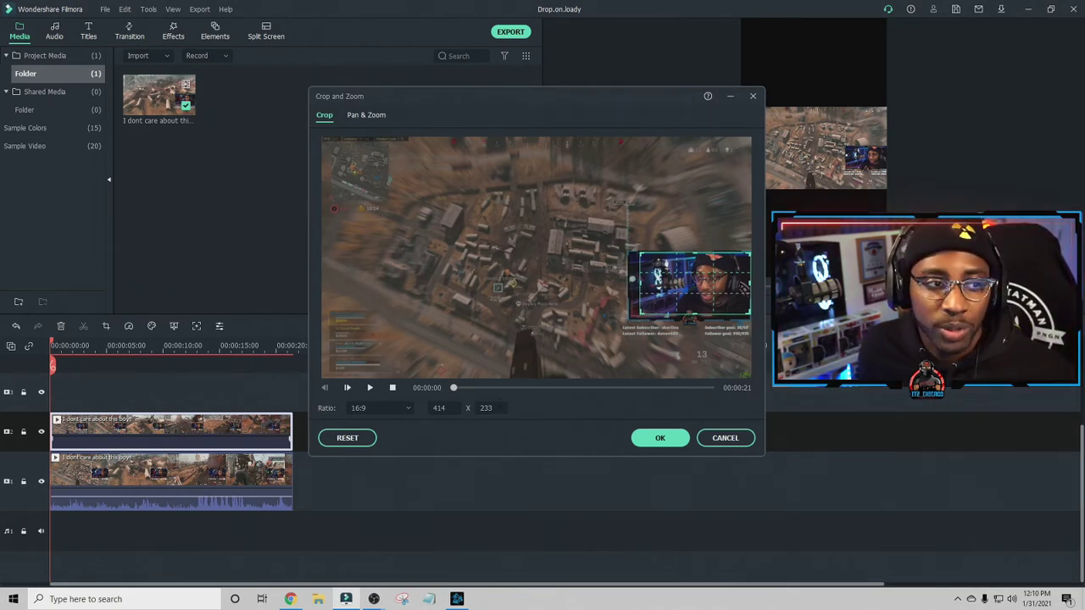
click(659, 438)
- Move the facecam to the top of the portrait frame and shrink it
drag(831, 161, 831, 78)
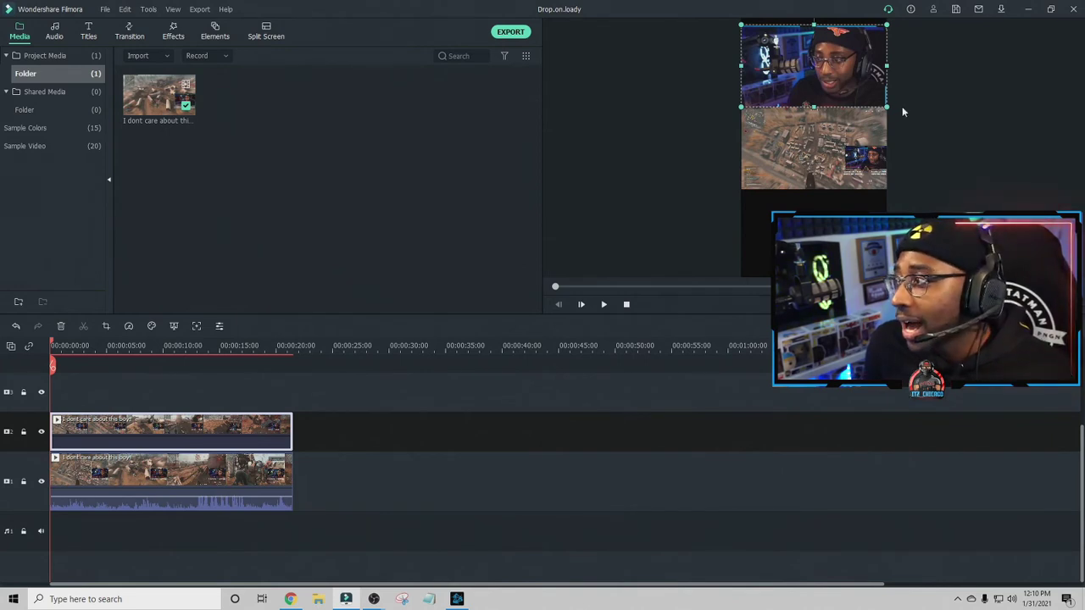
drag(889, 110, 812, 75)
click(885, 75)
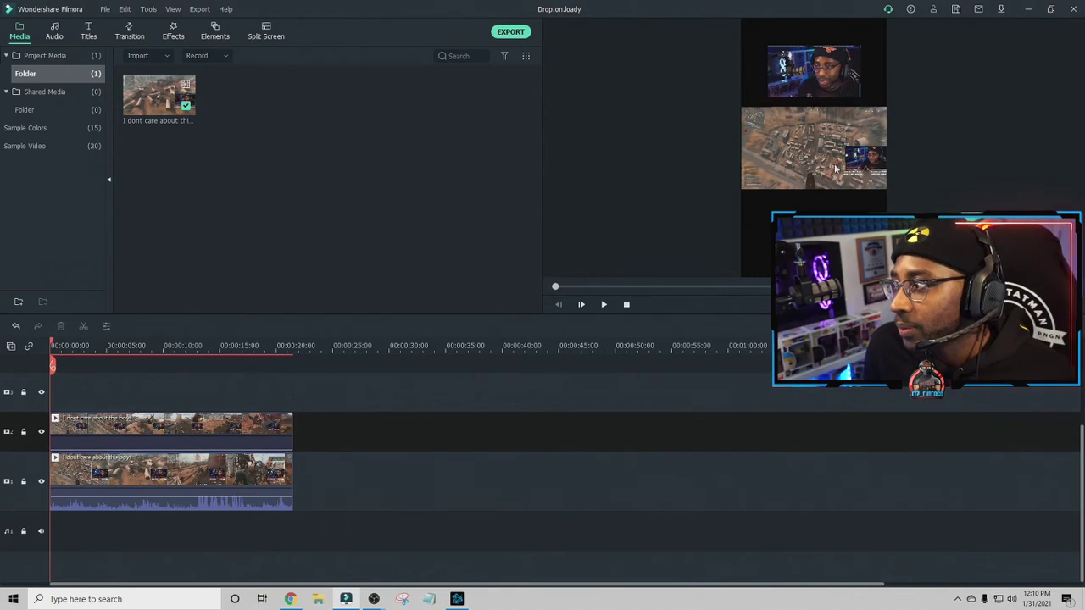
- Enlarge and centre the gameplay clip to fill the frame, nudging the facecam to the top edge
click(246, 479)
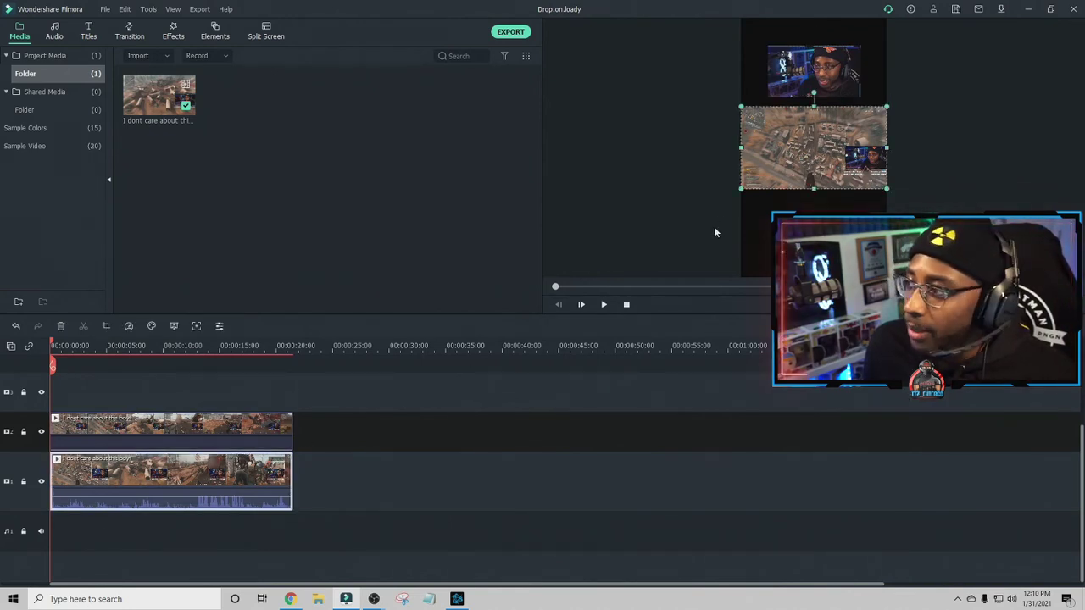
drag(888, 191, 948, 223)
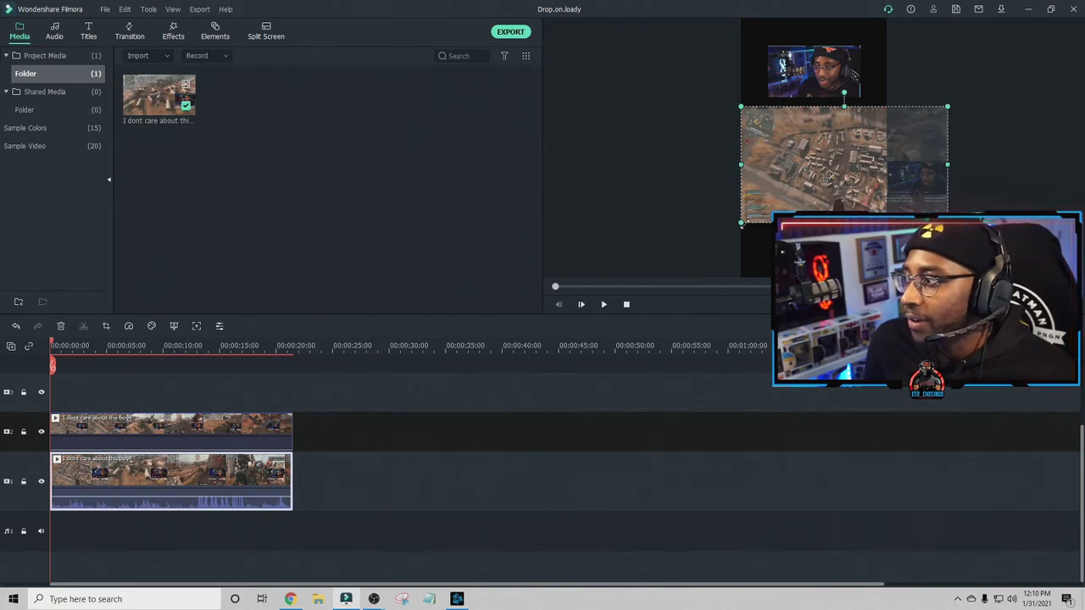
drag(743, 224, 698, 245)
drag(697, 106, 666, 83)
drag(850, 197, 872, 183)
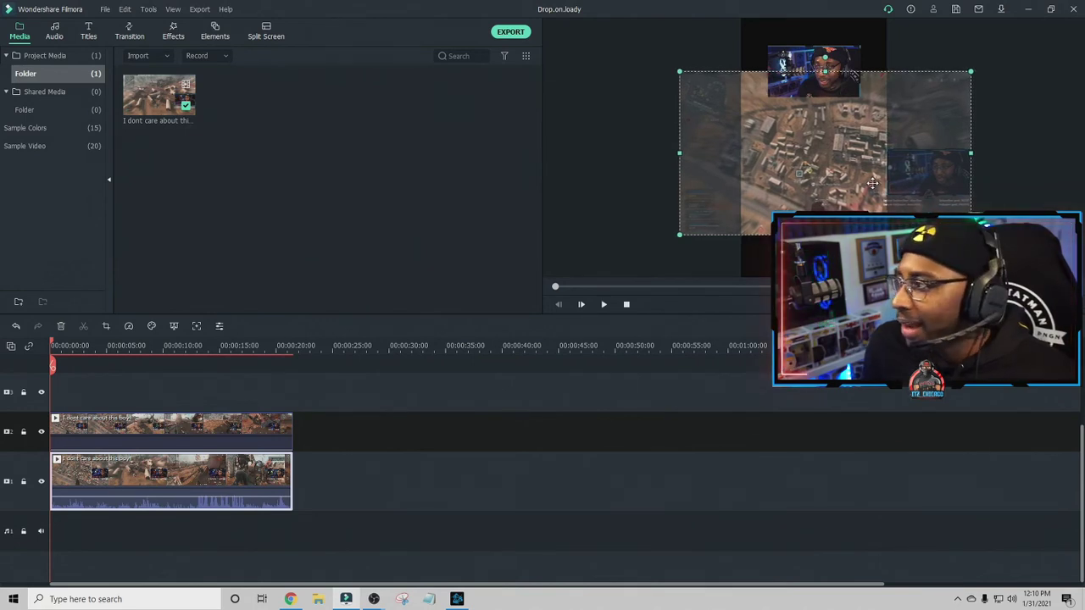
drag(970, 73, 979, 66)
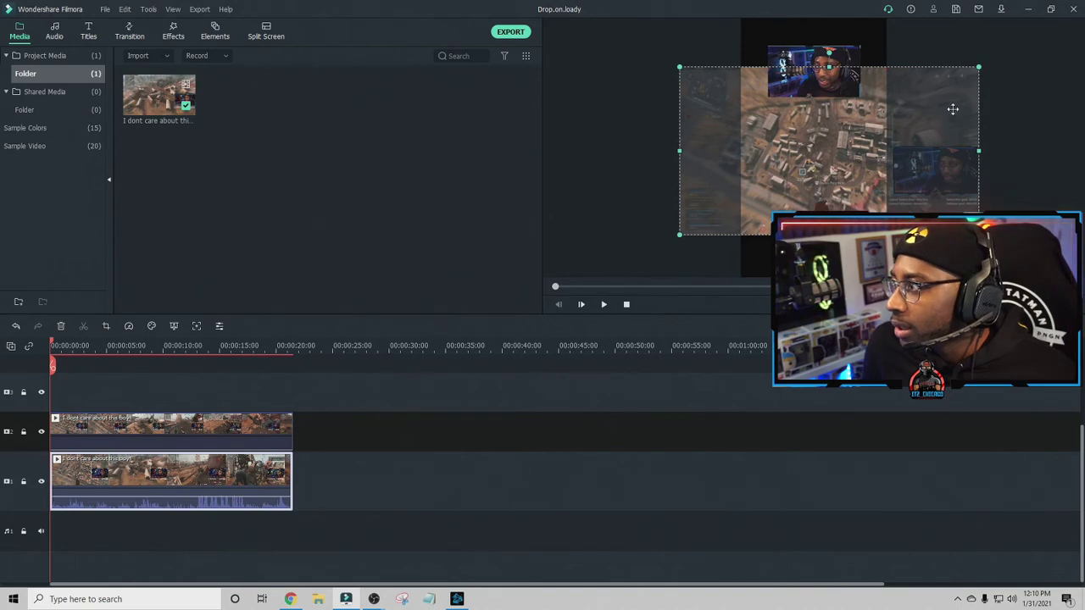
drag(952, 109, 948, 121)
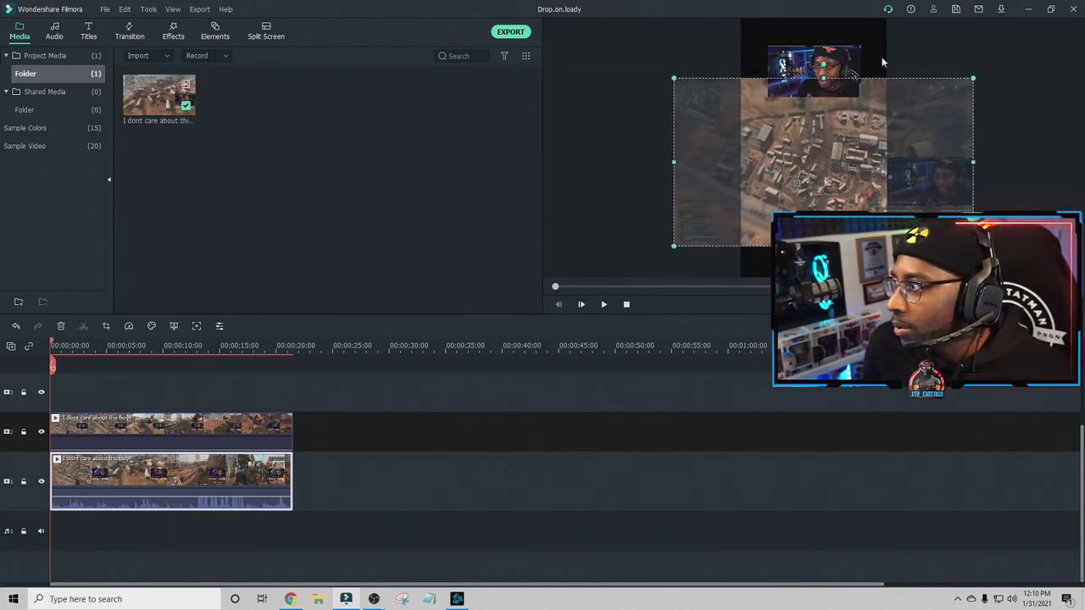
drag(852, 53, 852, 44)
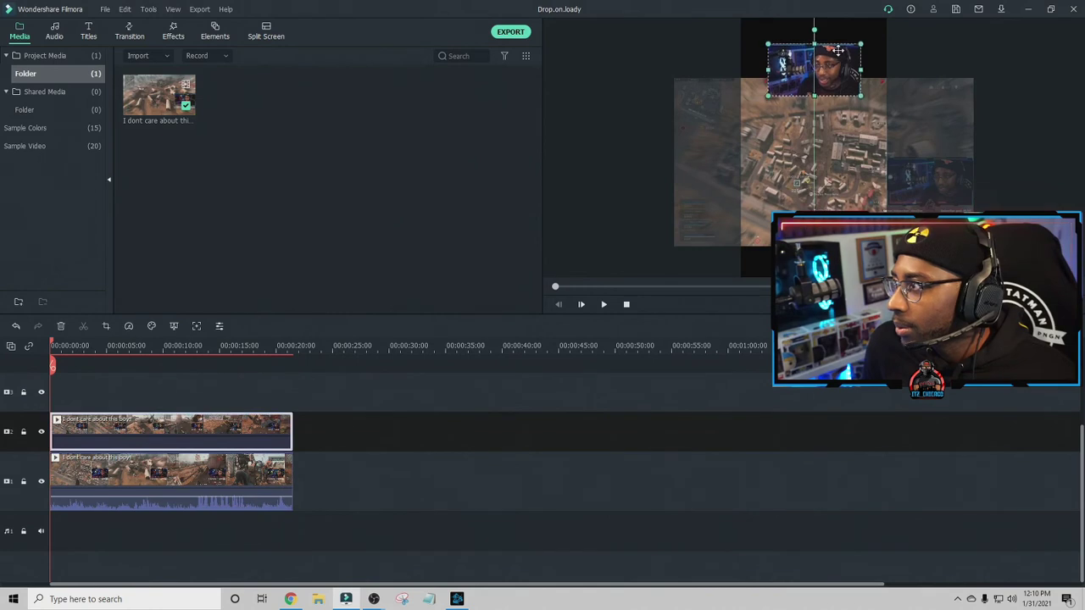
- Add the Basic Blur effect from Favorites to the top track at 0:00
click(910, 49)
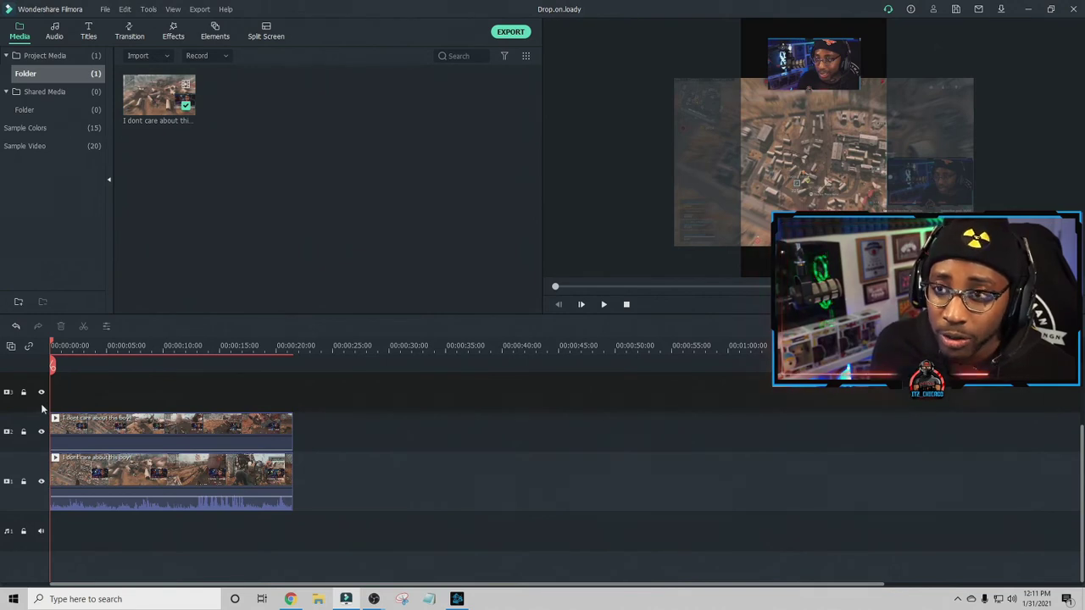
click(173, 34)
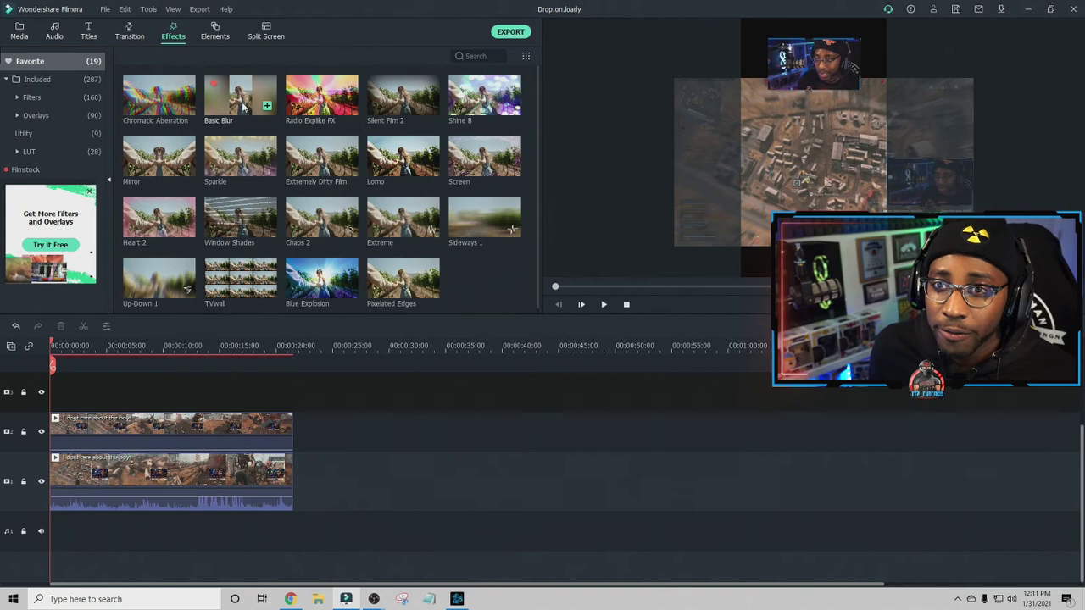
click(61, 83)
click(70, 80)
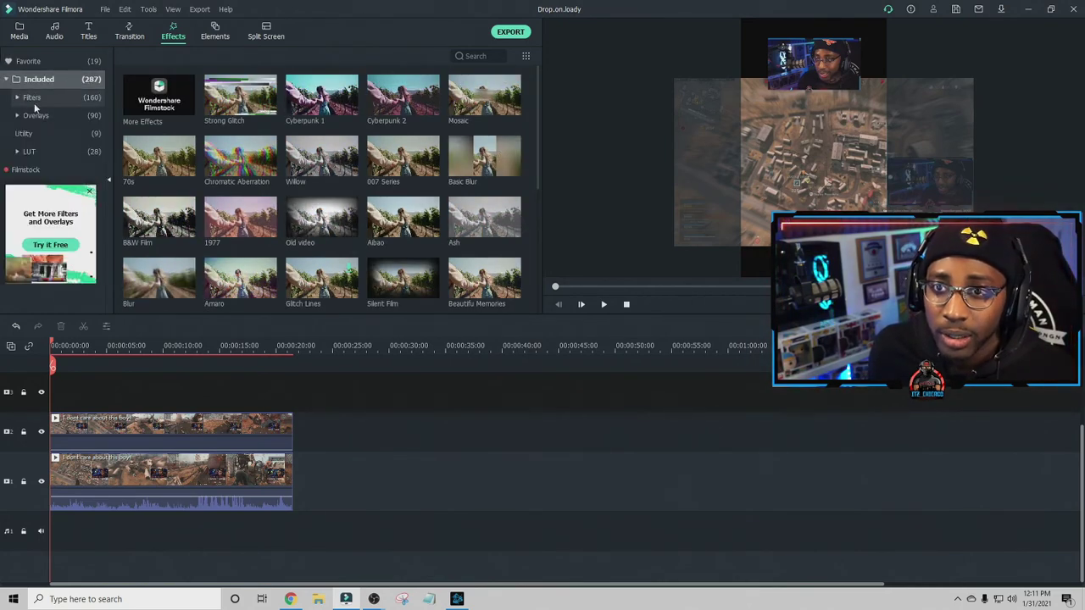
click(72, 99)
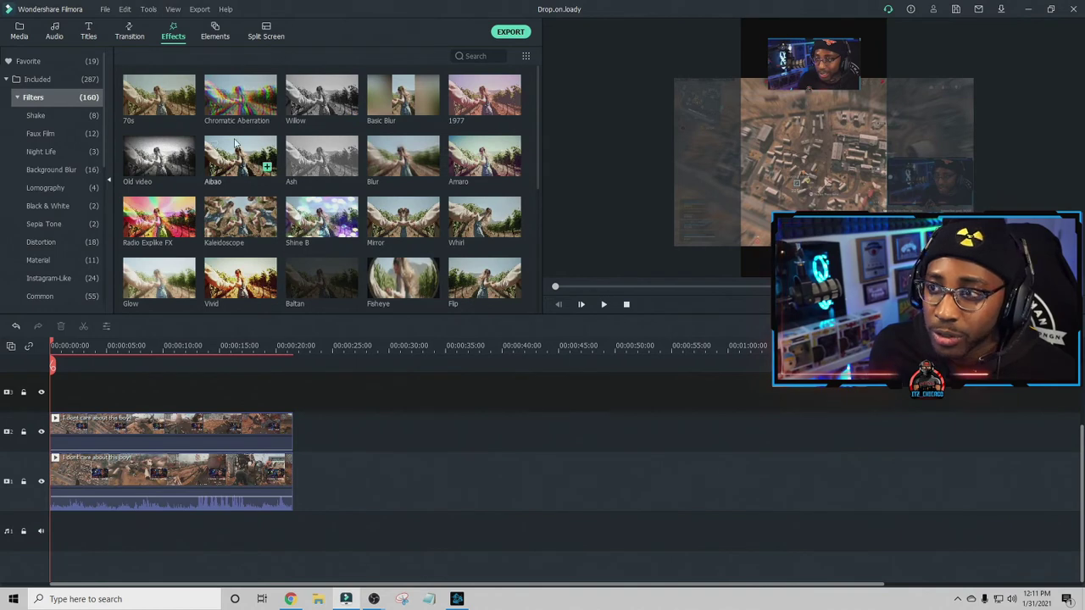
click(54, 62)
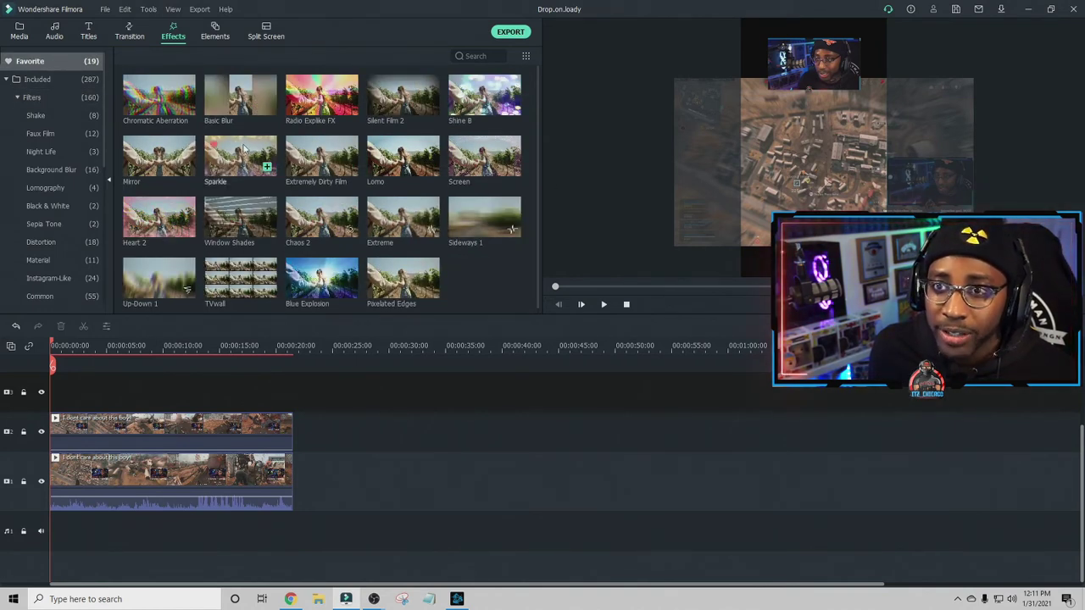
click(266, 107)
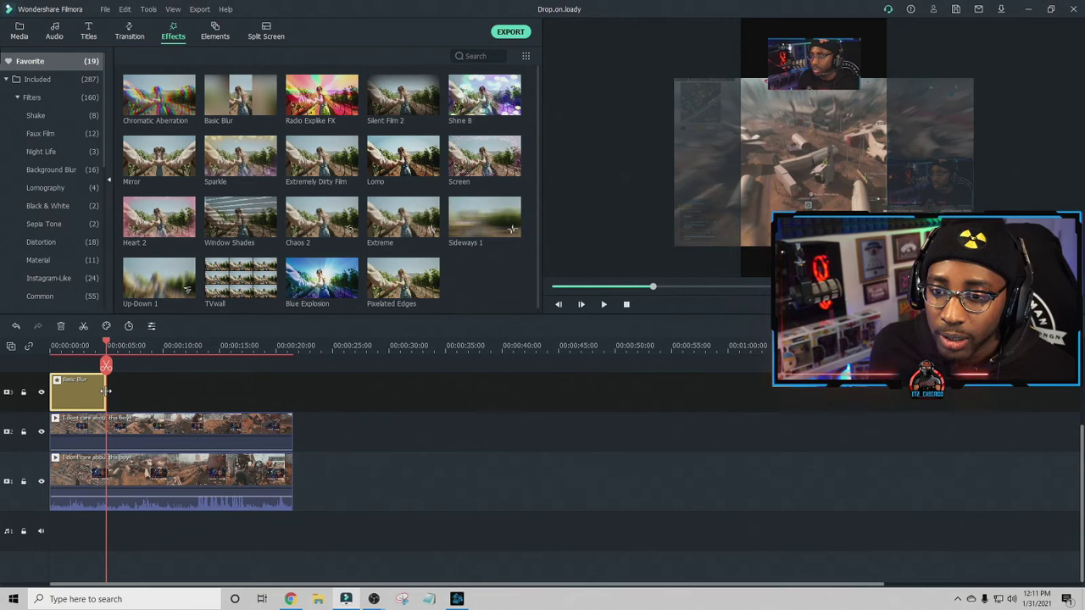
- Extend Basic Blur to about 00:00:19:07, matching the full length of both gameplay clips
drag(105, 392, 290, 405)
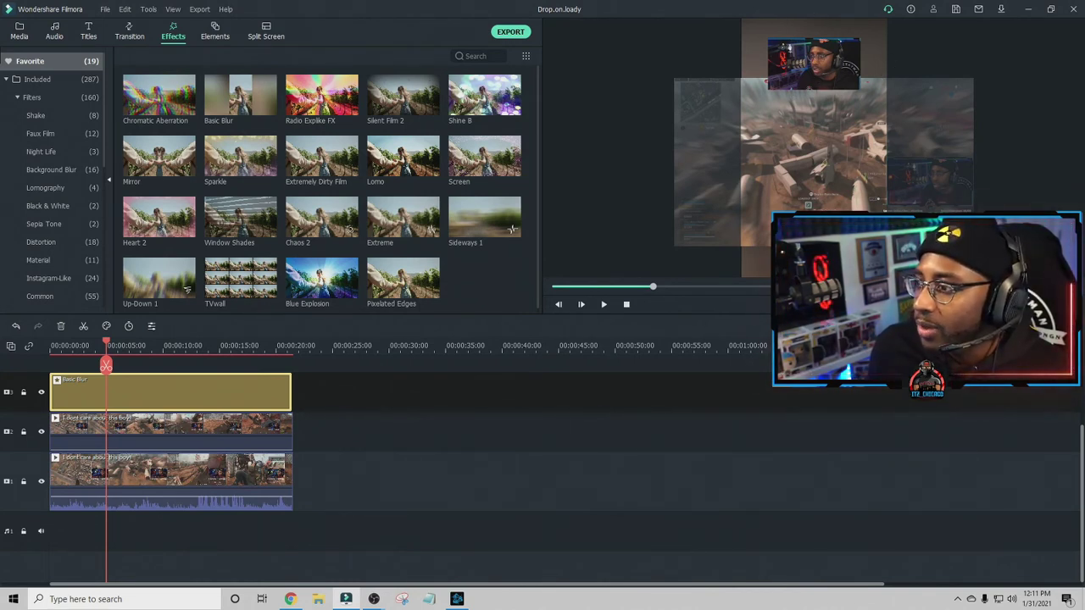
click(627, 304)
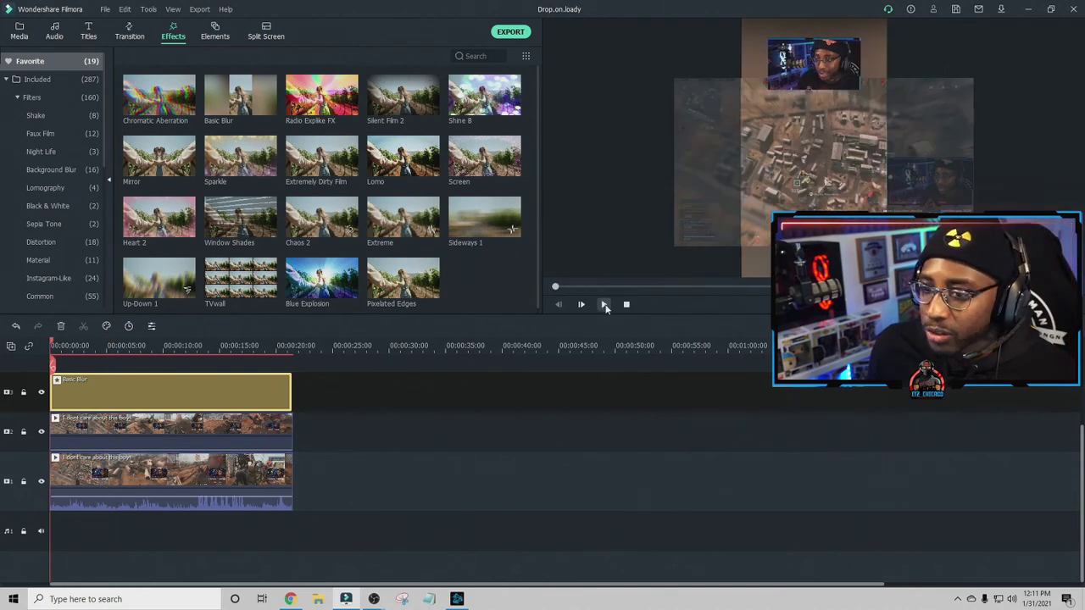
click(605, 305)
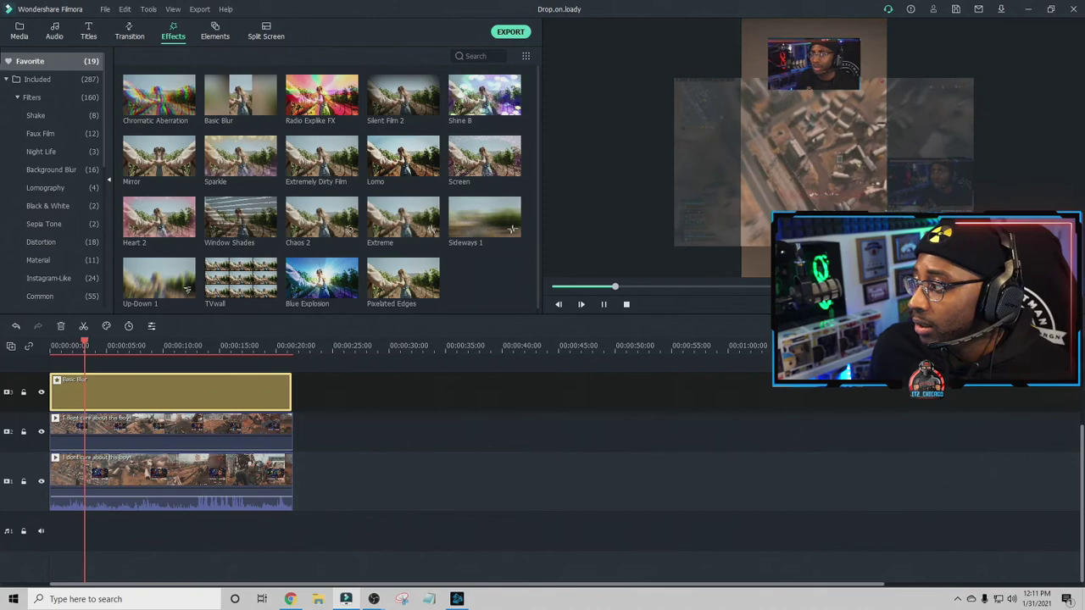
key(alt+Return)
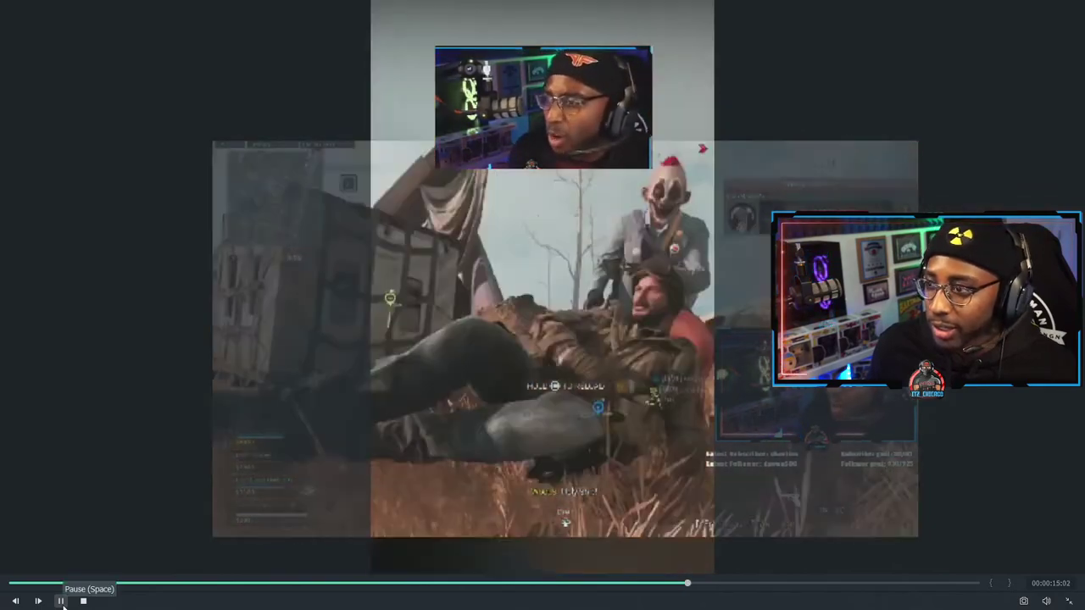
click(61, 601)
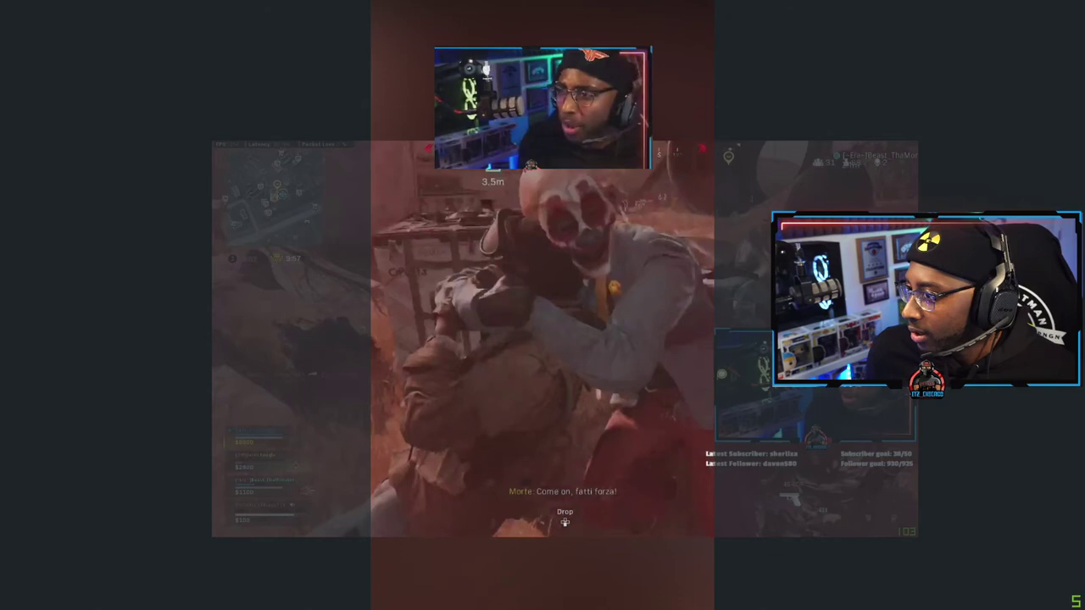
click(1068, 600)
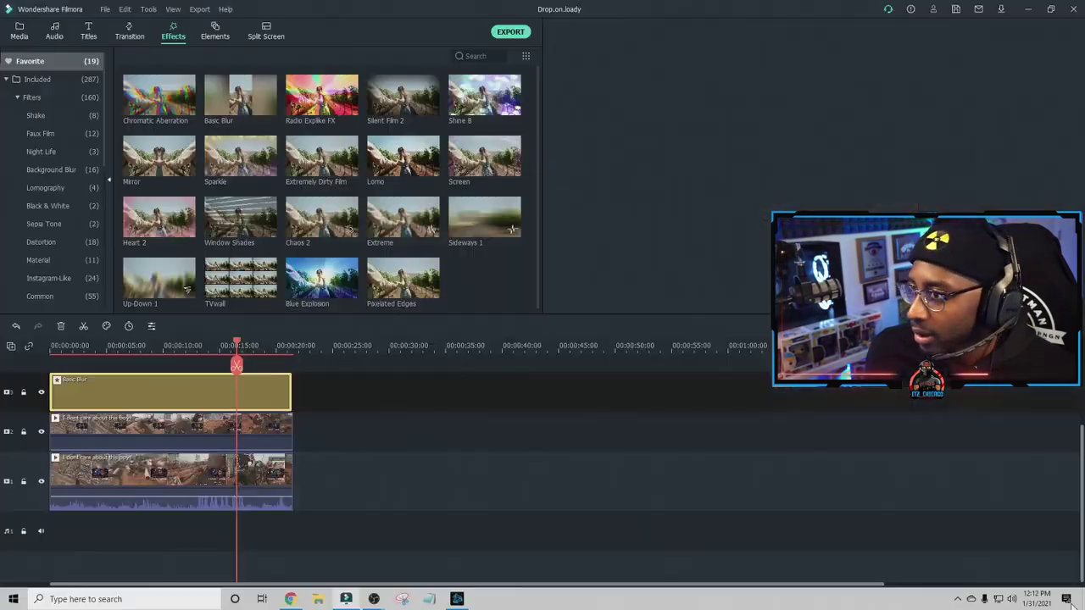
click(526, 431)
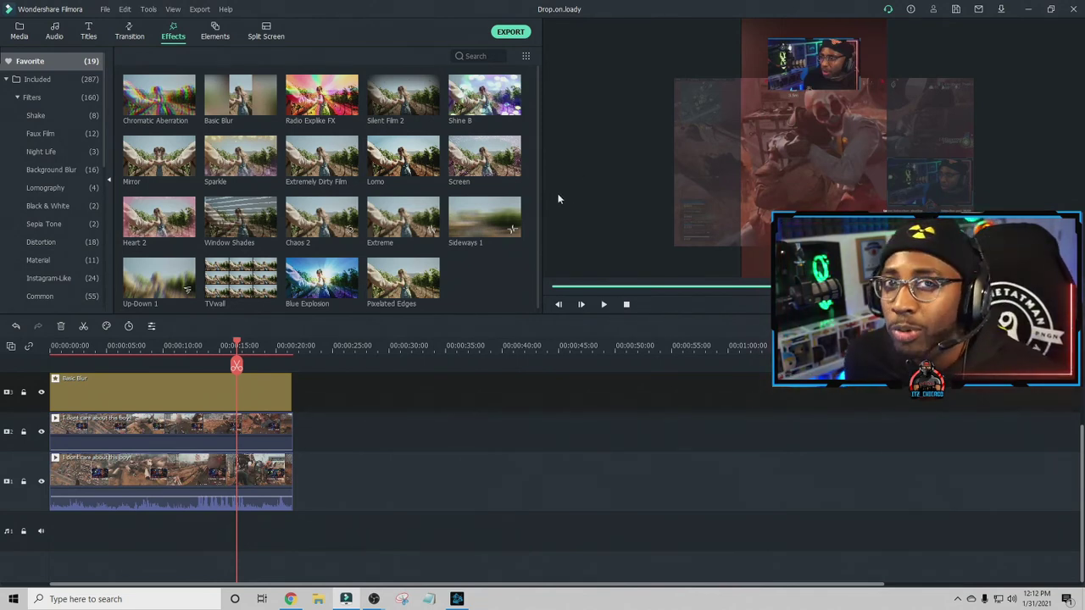
click(626, 305)
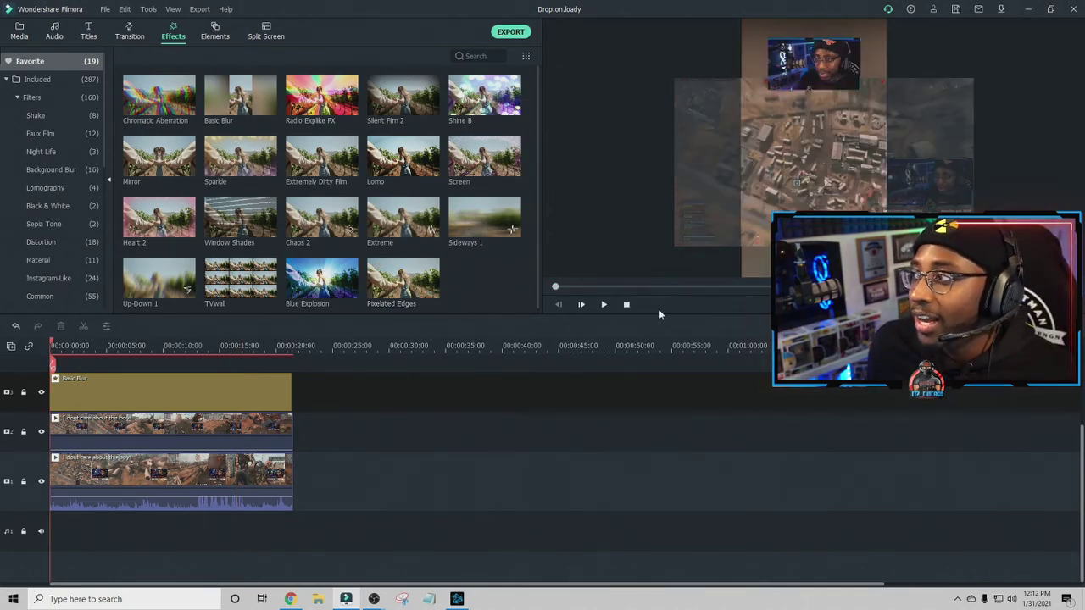
- Select the empty track above Basic Blur and bring up the Titles library
scroll(136, 373, up, 3)
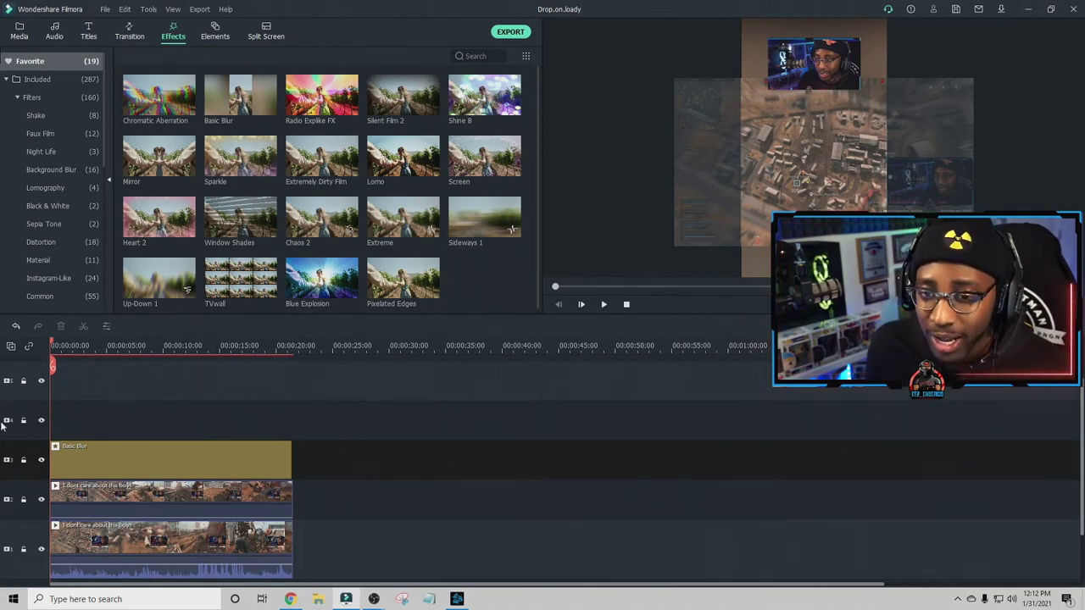
click(37, 412)
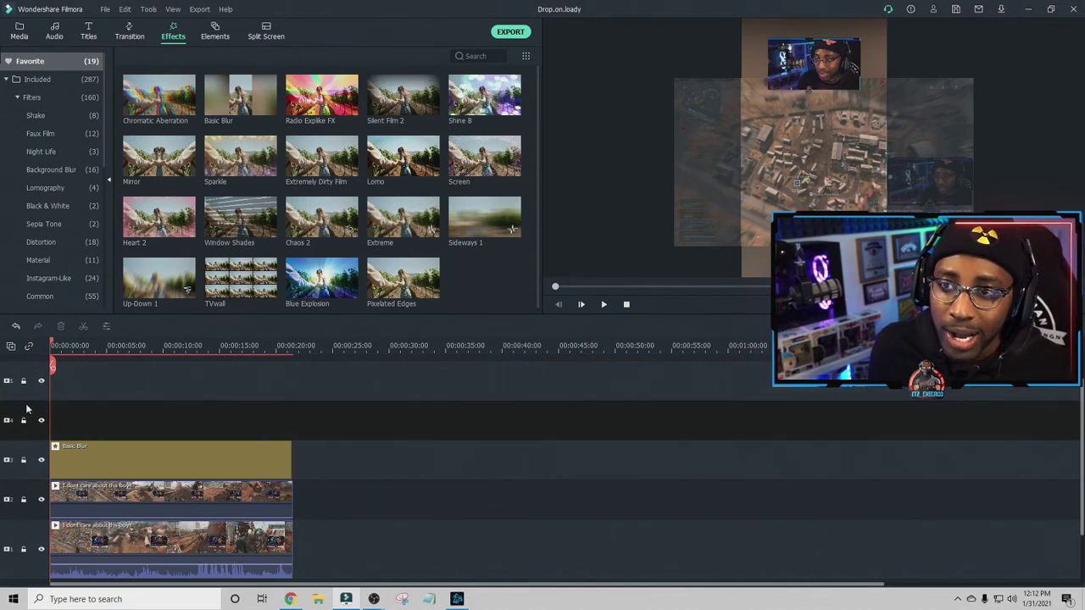
click(90, 32)
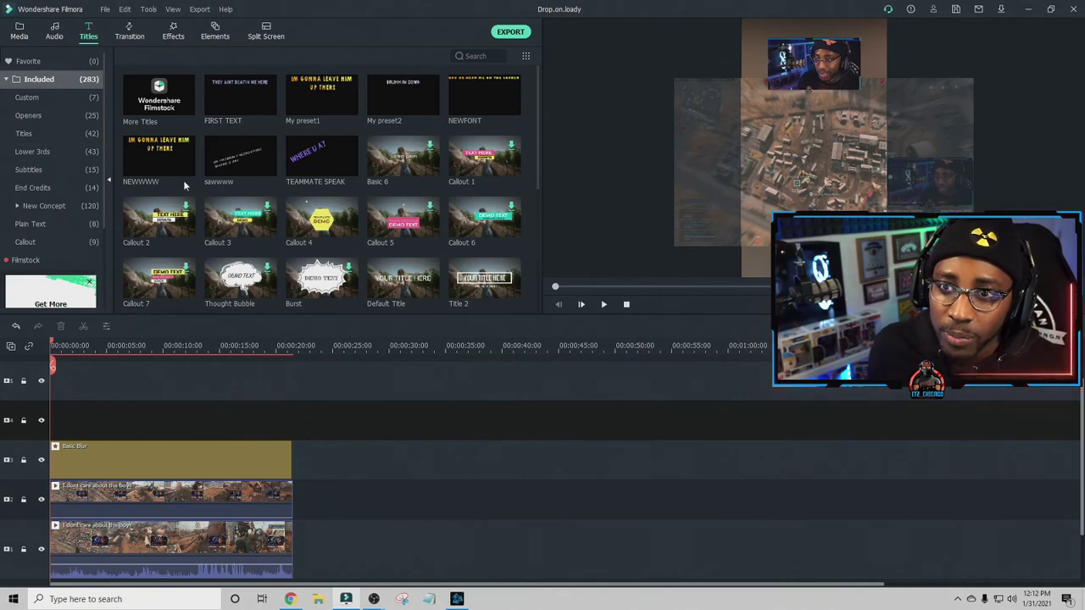
scroll(440, 185, down, 5)
scroll(381, 182, up, 5)
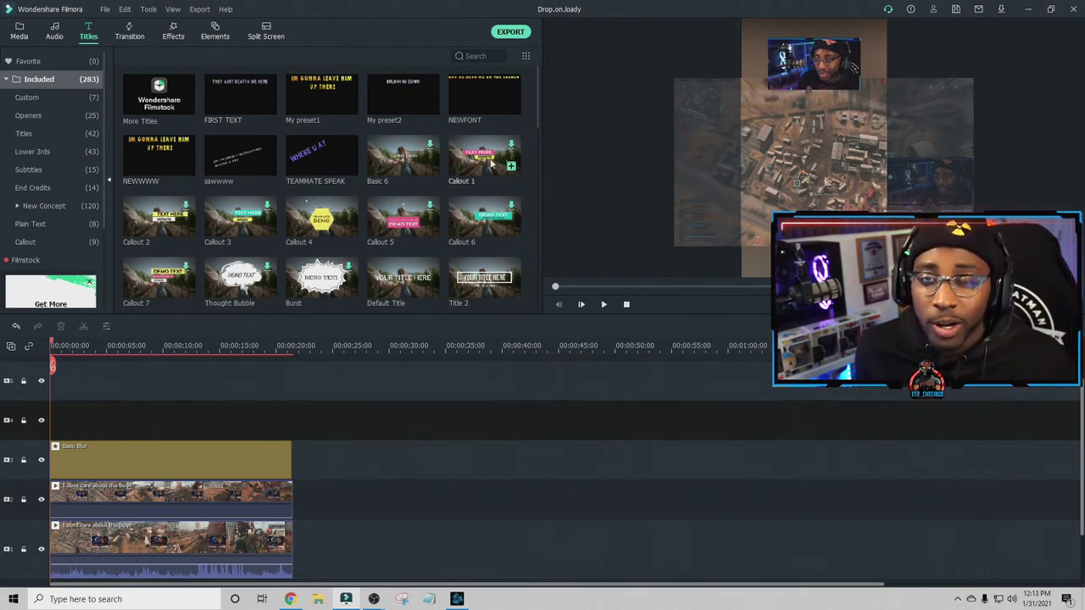
click(186, 168)
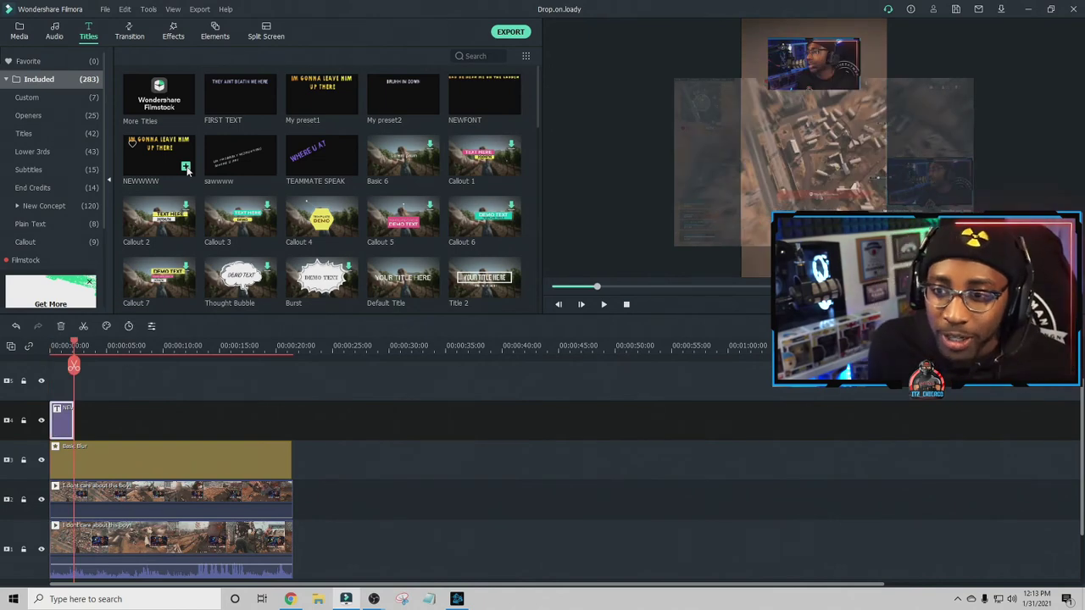
double_click(67, 406)
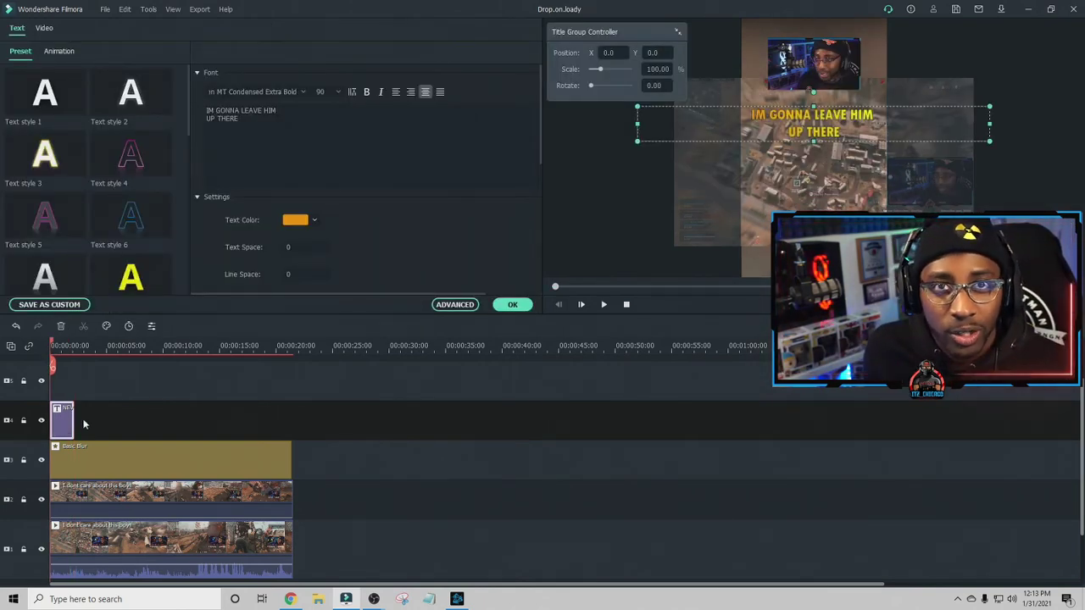
click(240, 119)
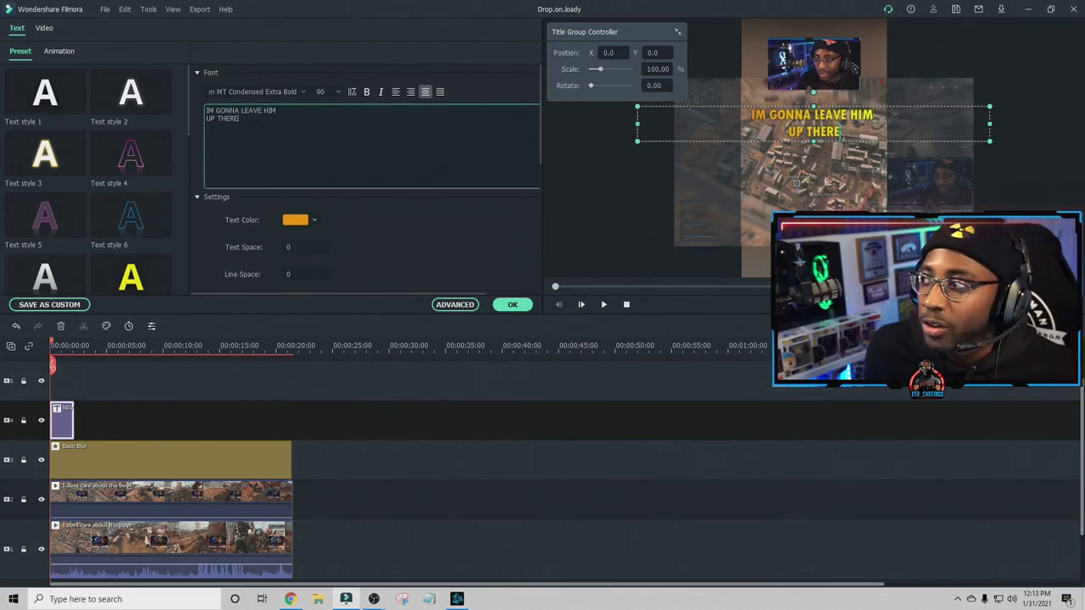
key(ctrl+a)
text(IM GONNA LEAVE HIM UP THERE)
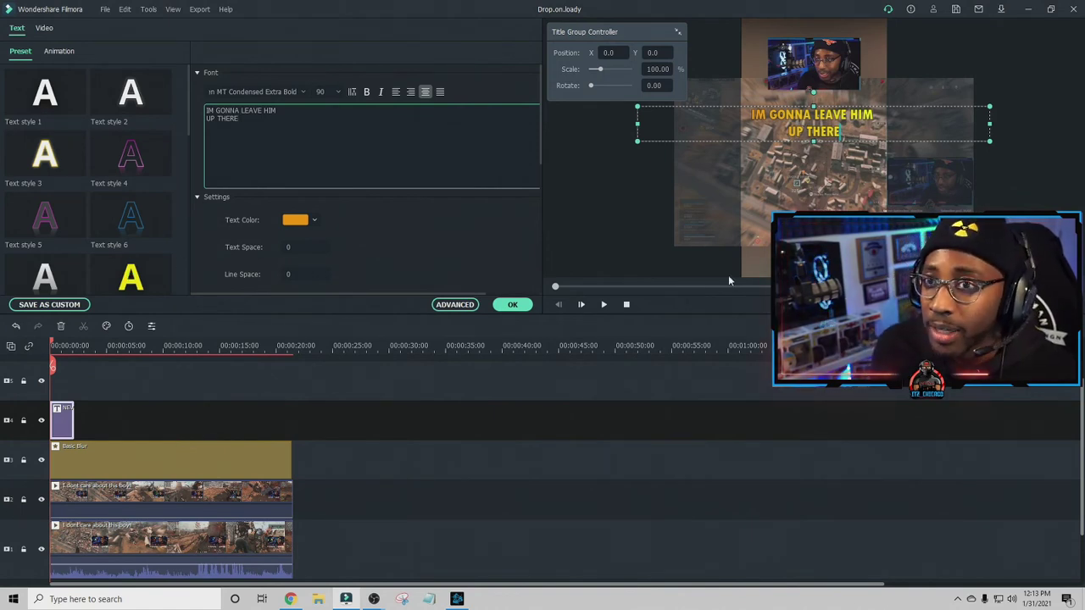
click(514, 305)
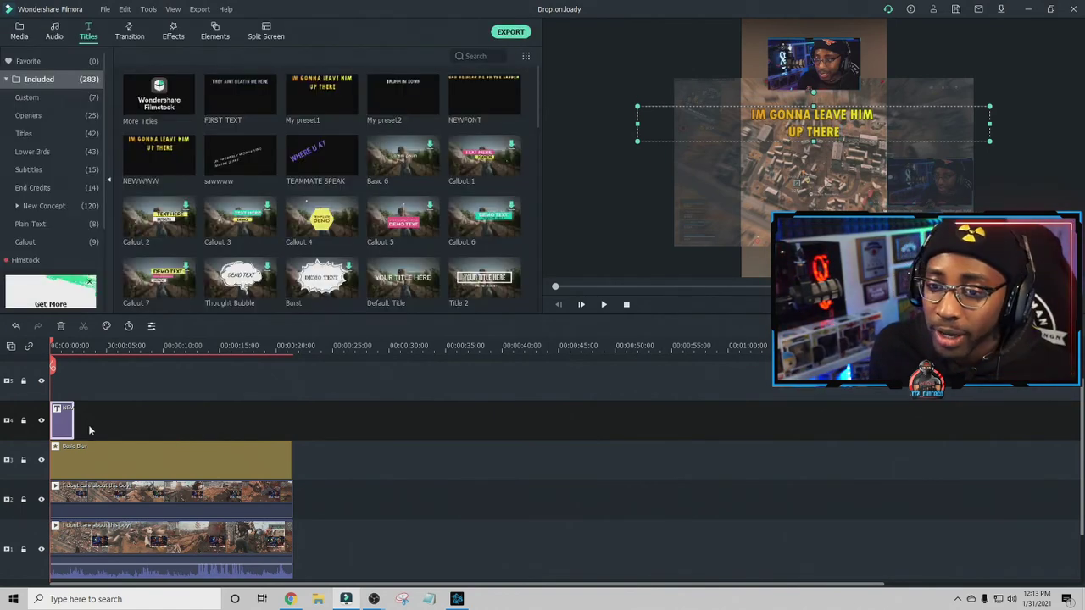
- Add the WHERE U AT title at the five-second mark of the timeline
click(126, 347)
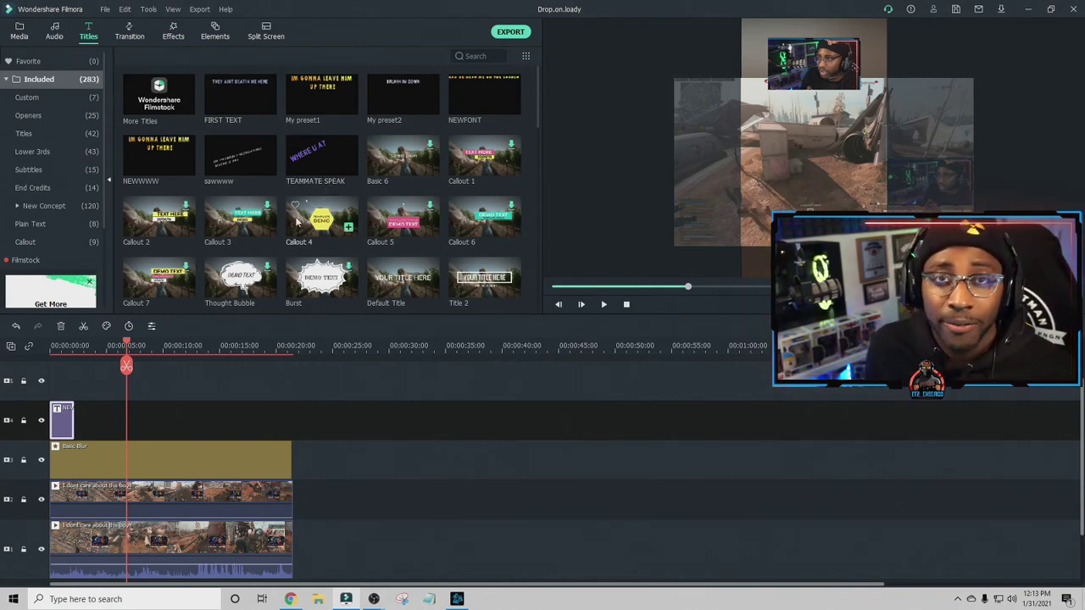
click(349, 167)
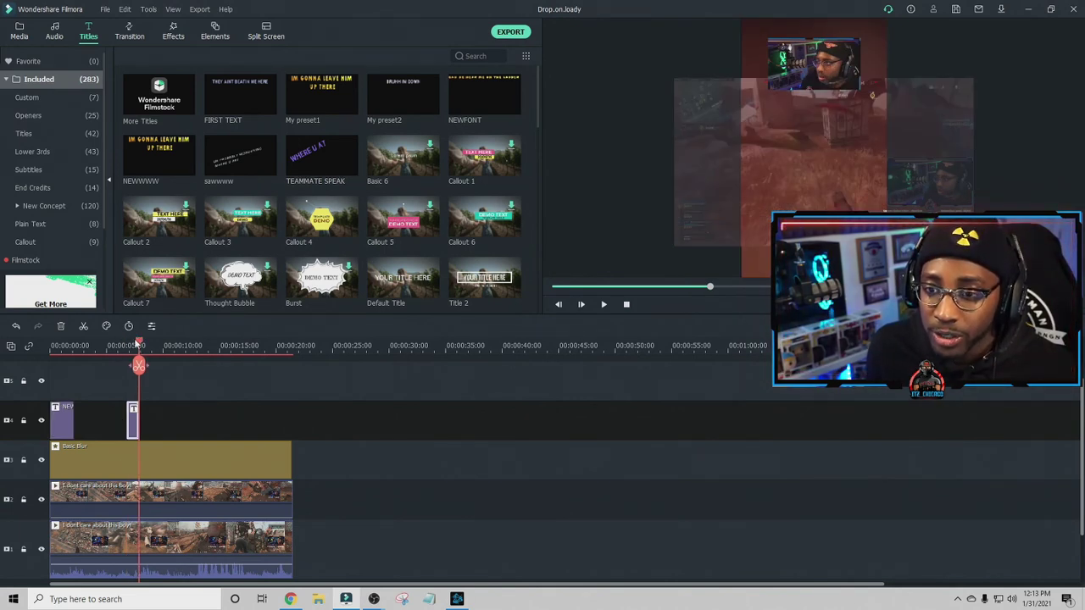
drag(136, 339, 131, 341)
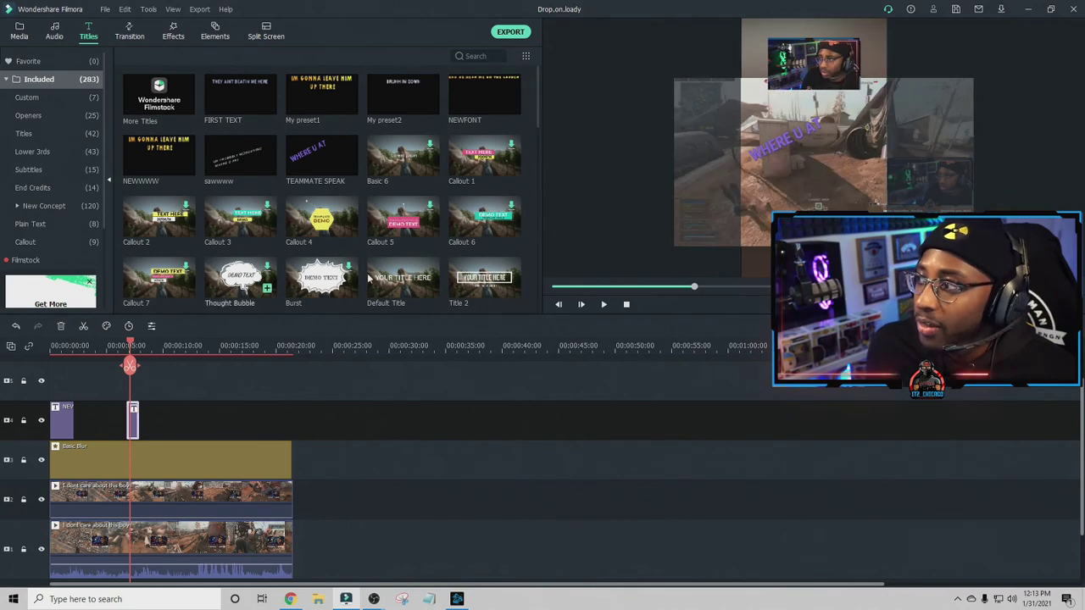
- Scale the WHERE U AT title to about 180% and rotate it to roughly 318°
click(793, 145)
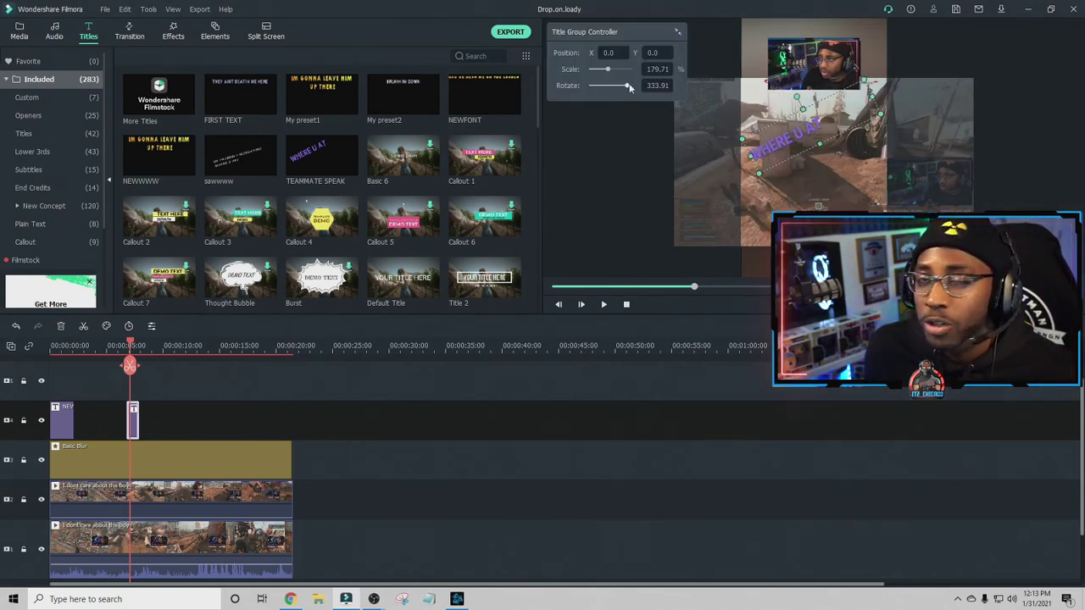
mouse_move(629, 87)
mouse_down()
mouse_move(595, 95)
mouse_move(627, 90)
mouse_up()
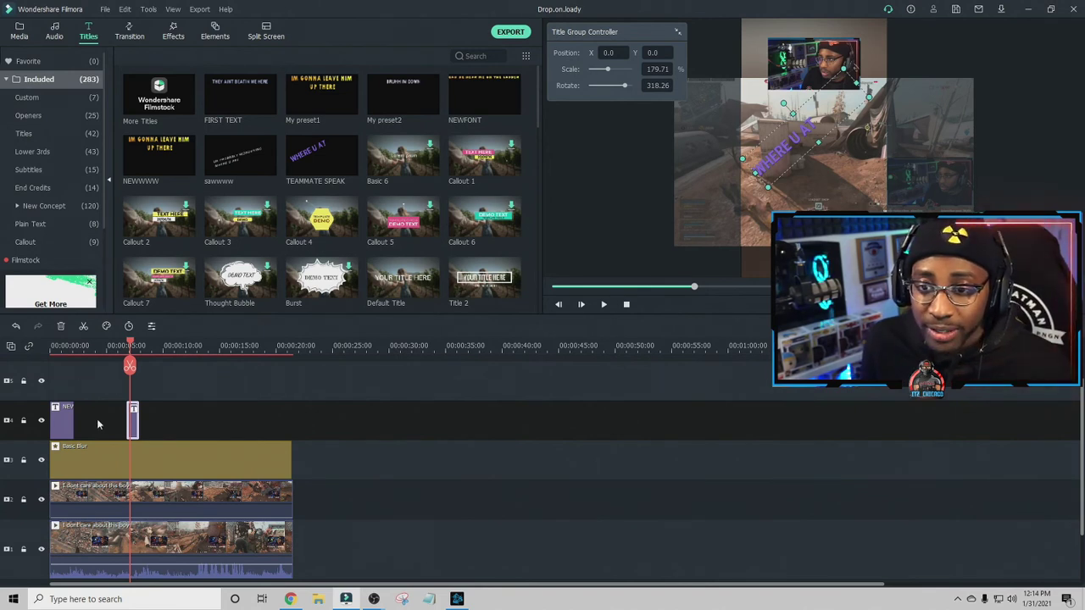
click(627, 304)
scroll(395, 405, down, 2)
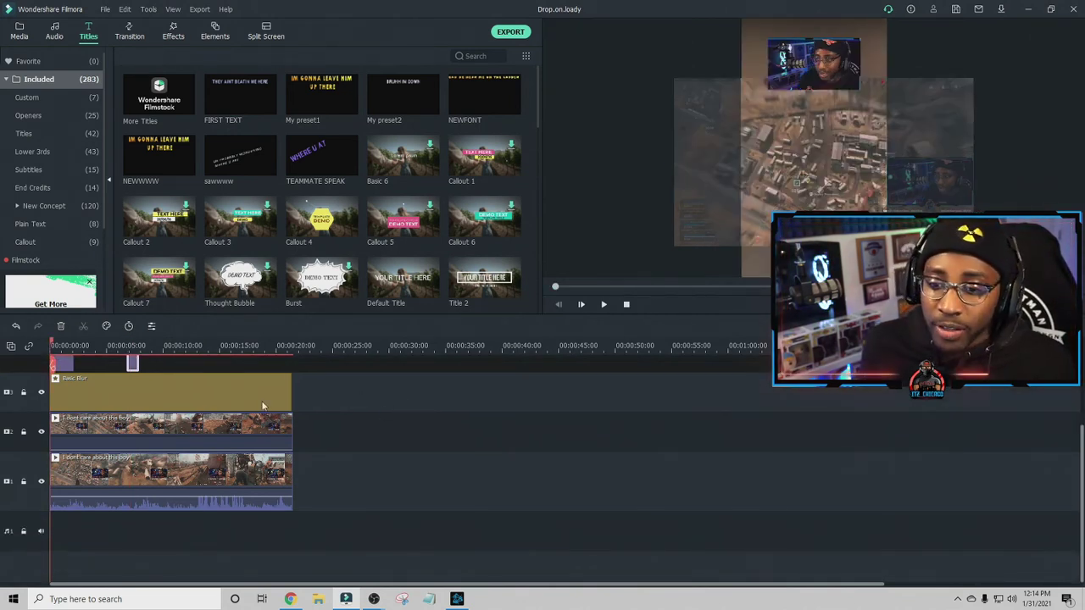
click(32, 529)
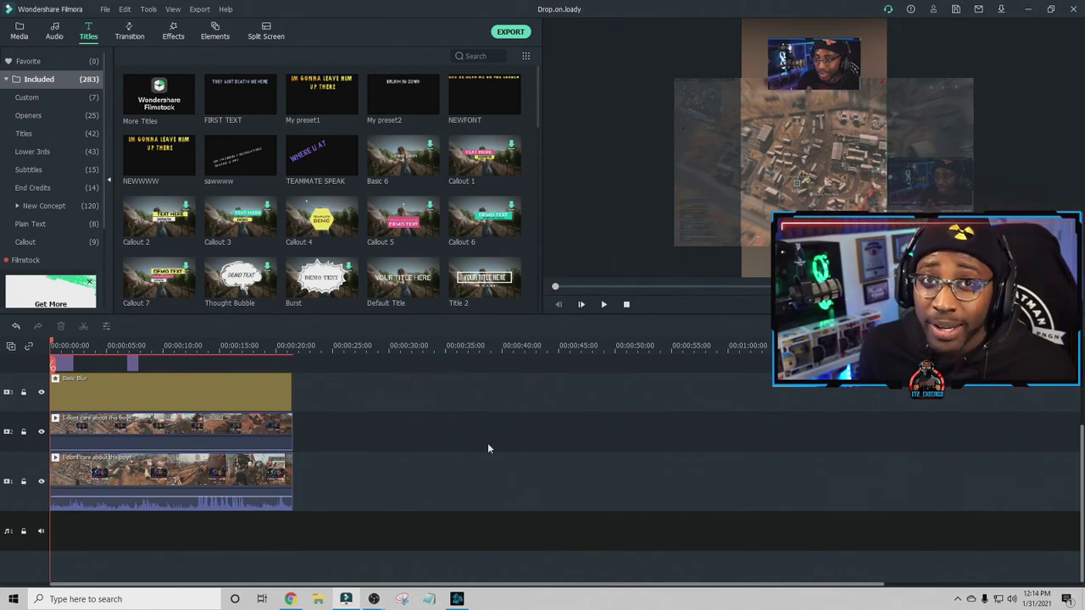
scroll(488, 443, up, 1)
scroll(489, 436, down, 1)
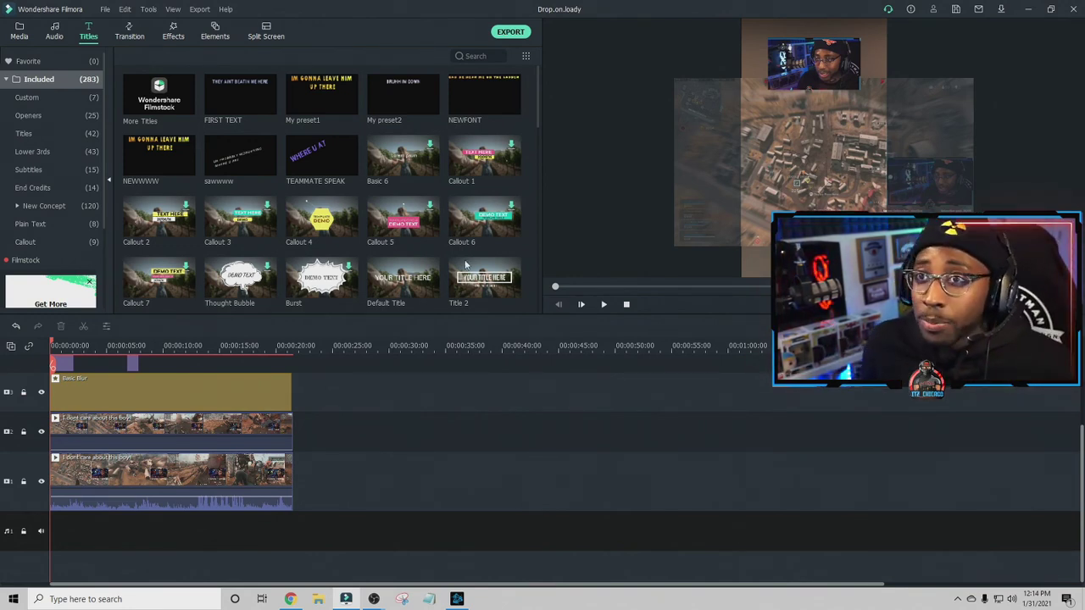
scroll(402, 360, up, 2)
scroll(212, 519, down, 2)
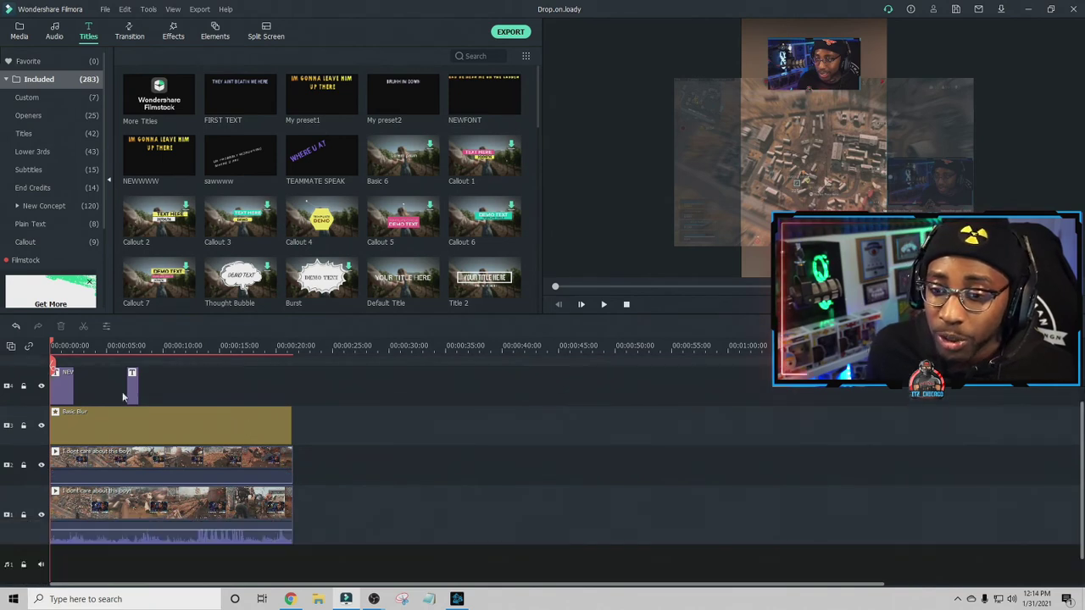
- Set up an MP4 export and name the output file 'tester'
click(510, 32)
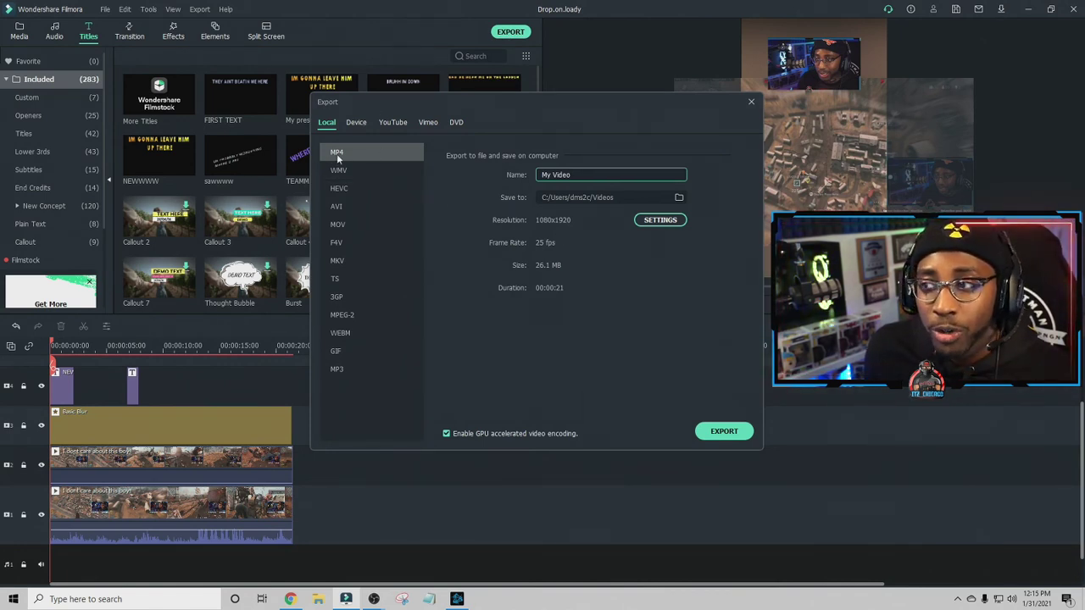
key(ctrl+a)
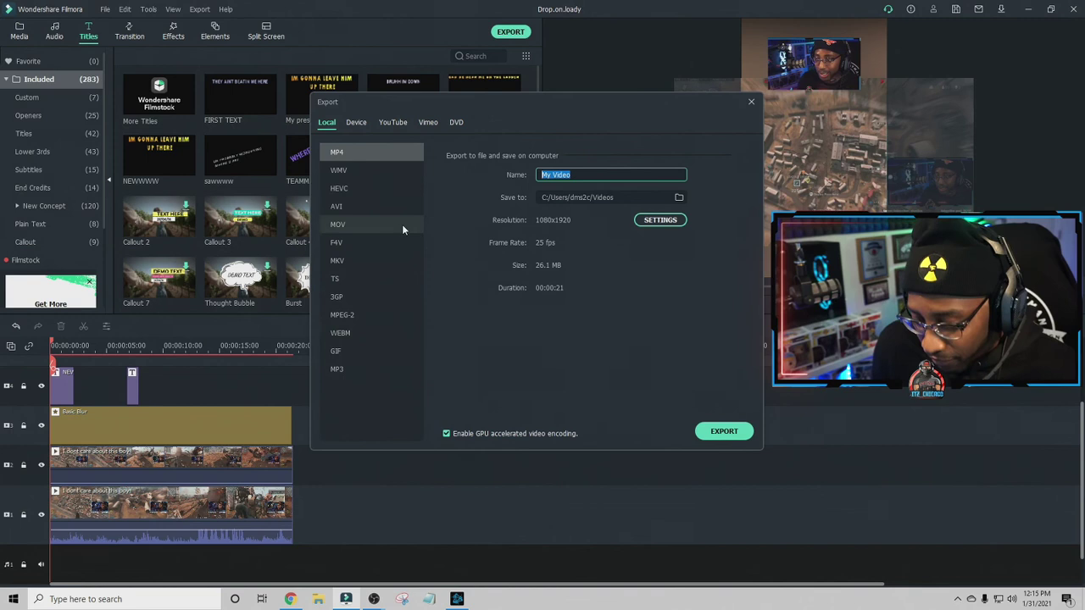
text(tester)
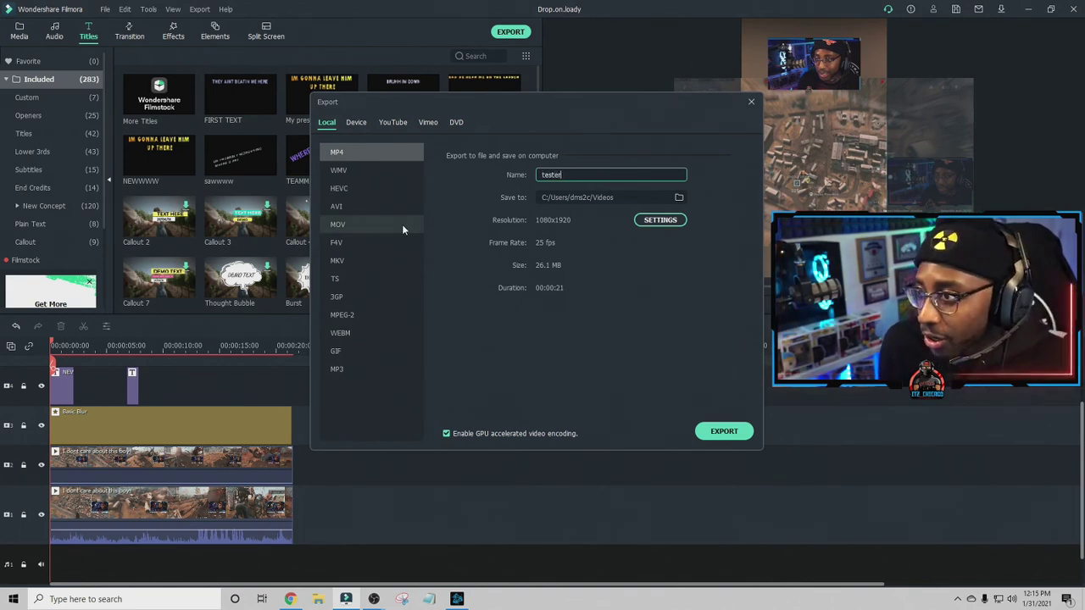
- Change the export frame rate to 29.97 fps
click(656, 220)
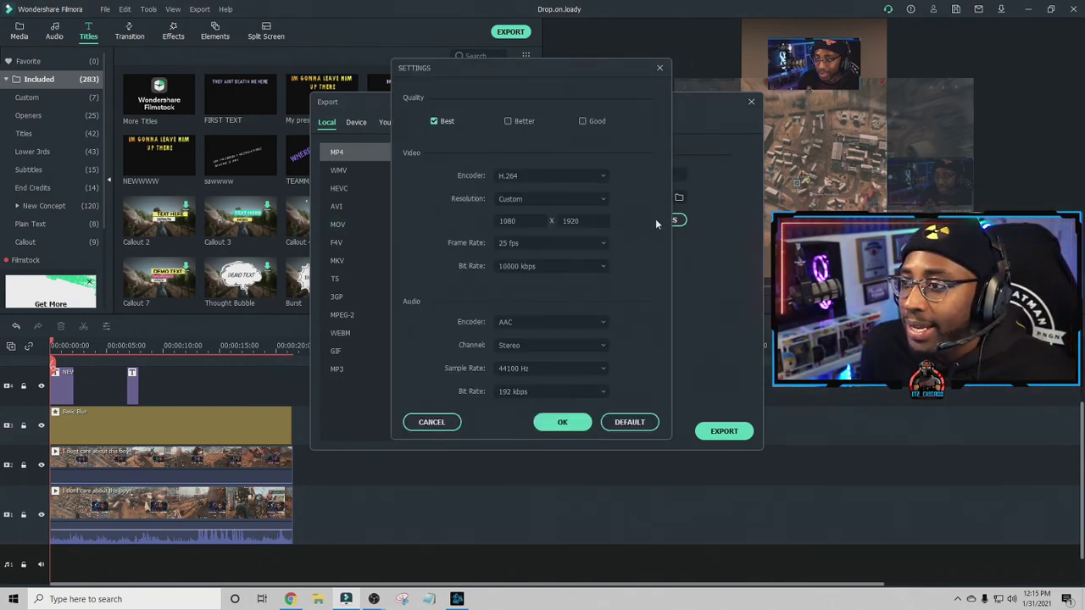
click(599, 243)
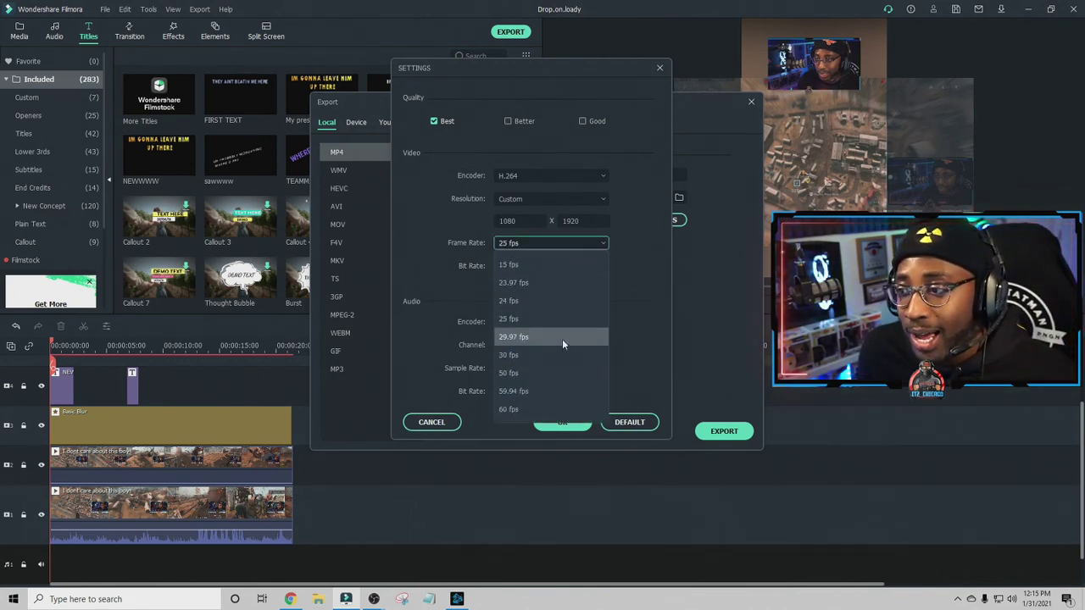
click(560, 335)
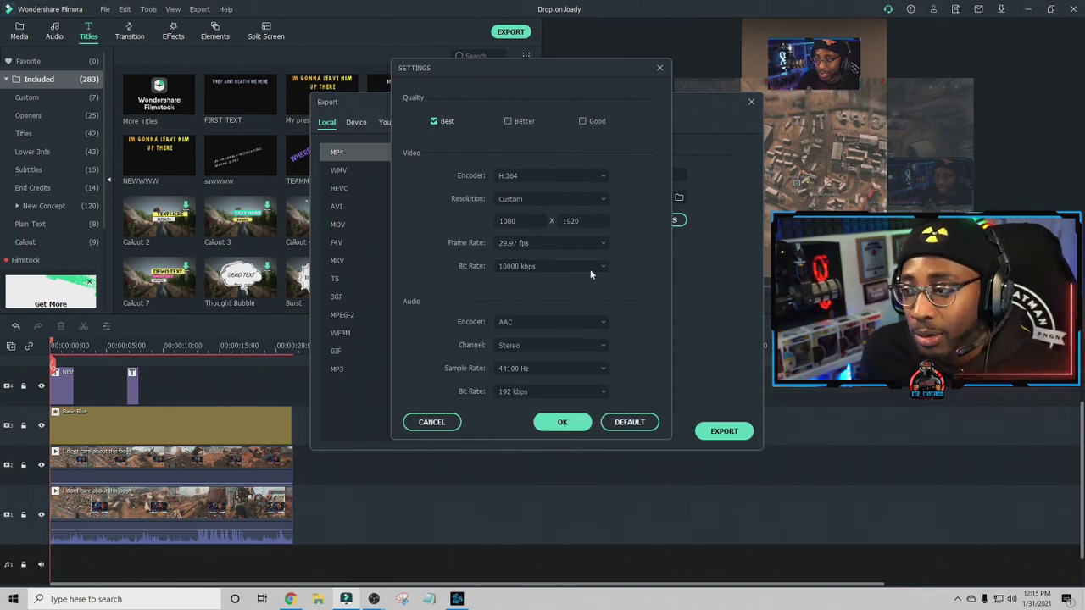
click(563, 422)
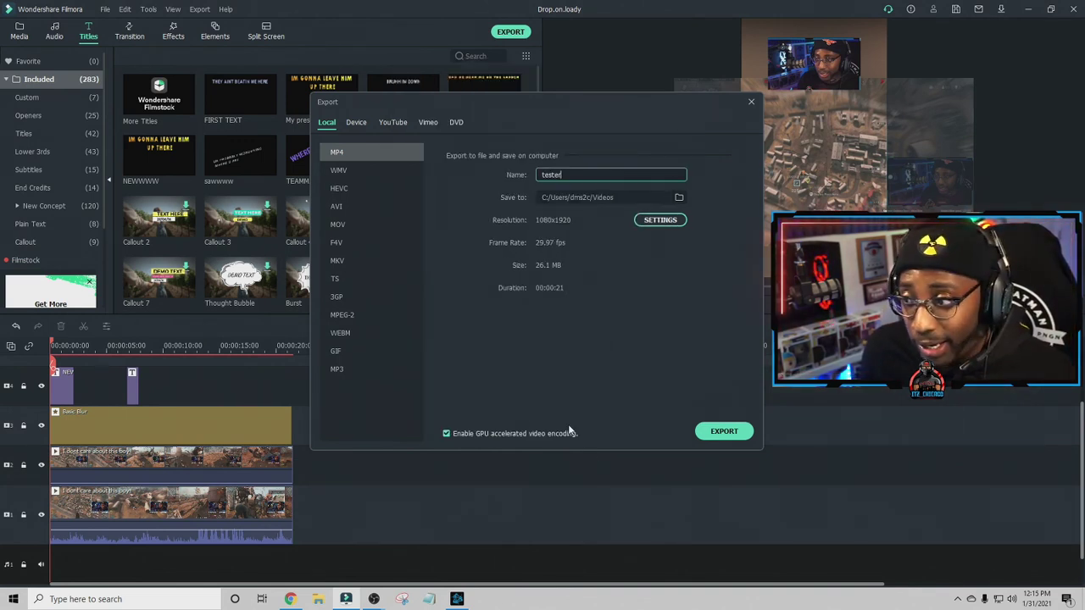
- Start rendering tester.mp4 and let the export progress toward 100%
click(726, 432)
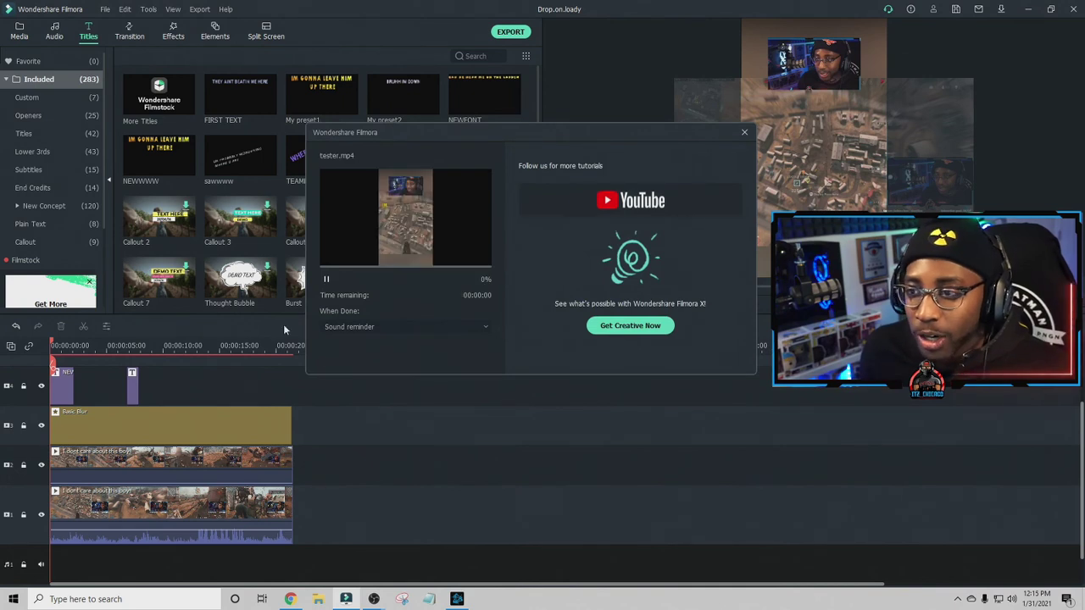